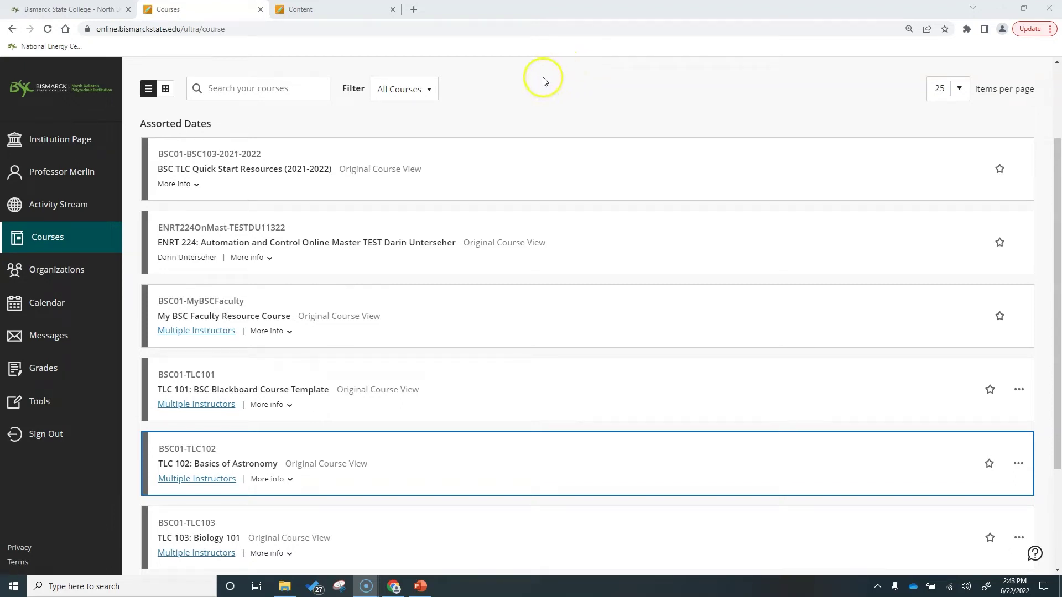
- Open the TLC 102: Basics of Astronomy course and its YuJa Media Library
click(257, 465)
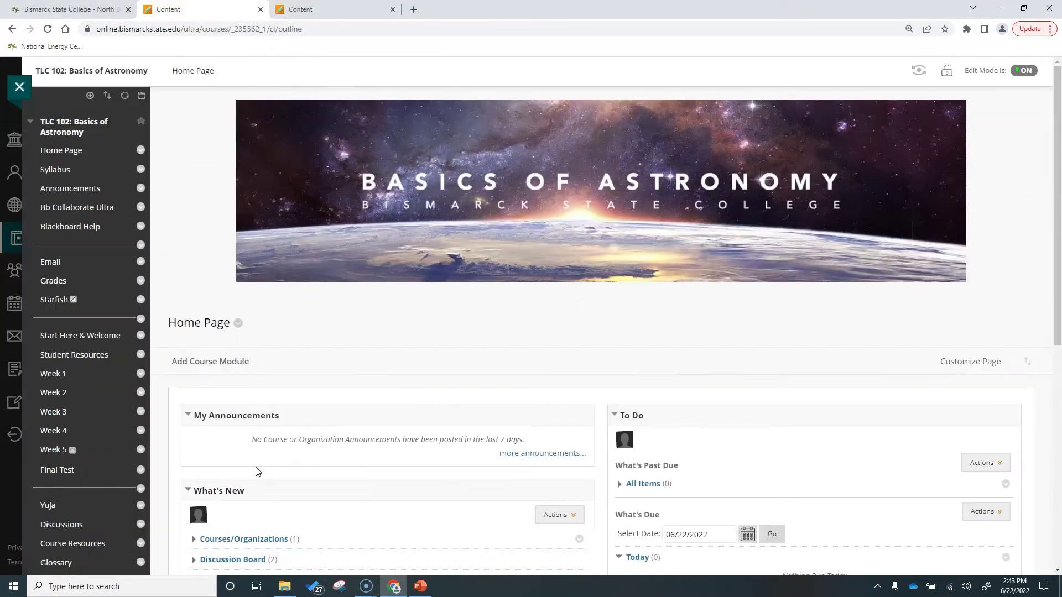
click(50, 506)
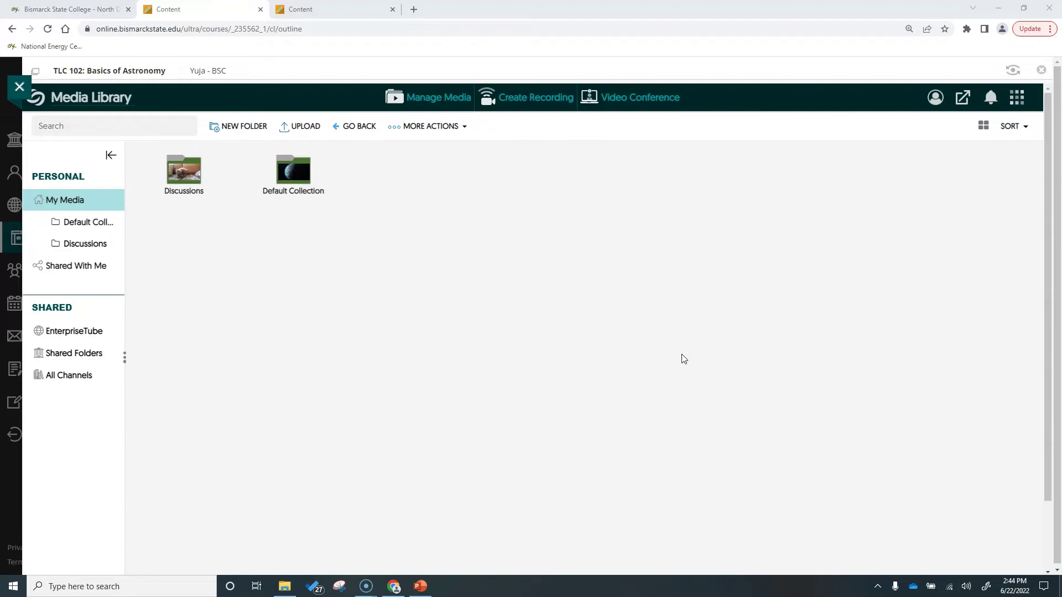
- Create a new recording and launch YuJa Software Capture from the browser prompt
click(526, 98)
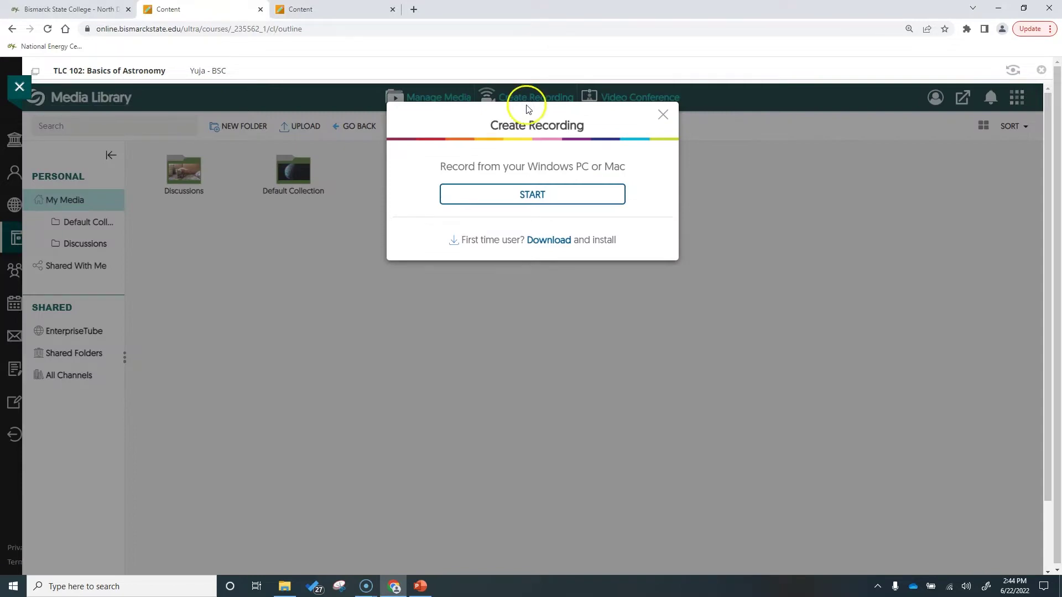
click(530, 194)
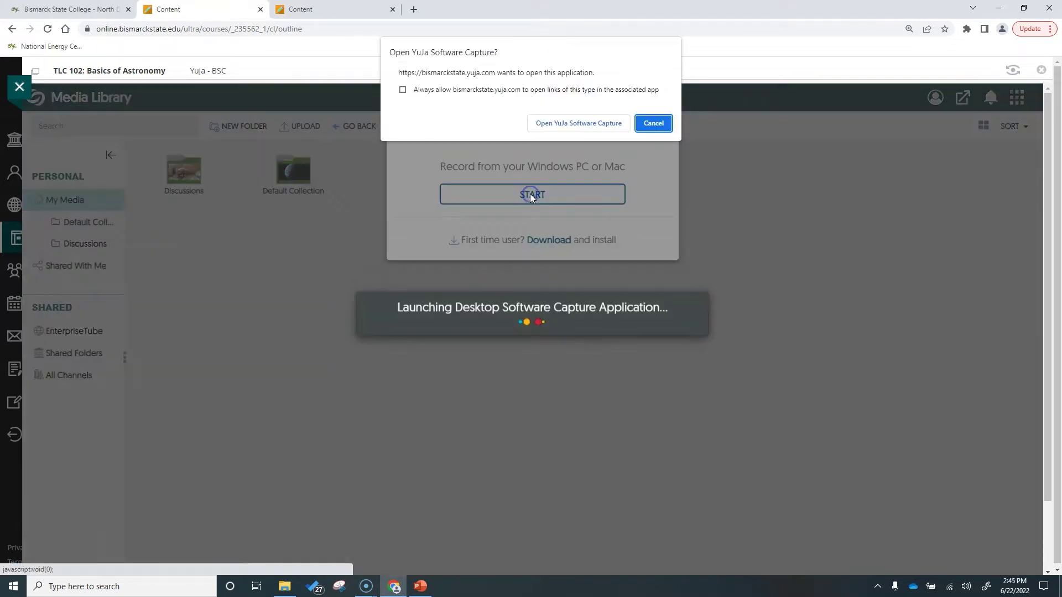
click(574, 124)
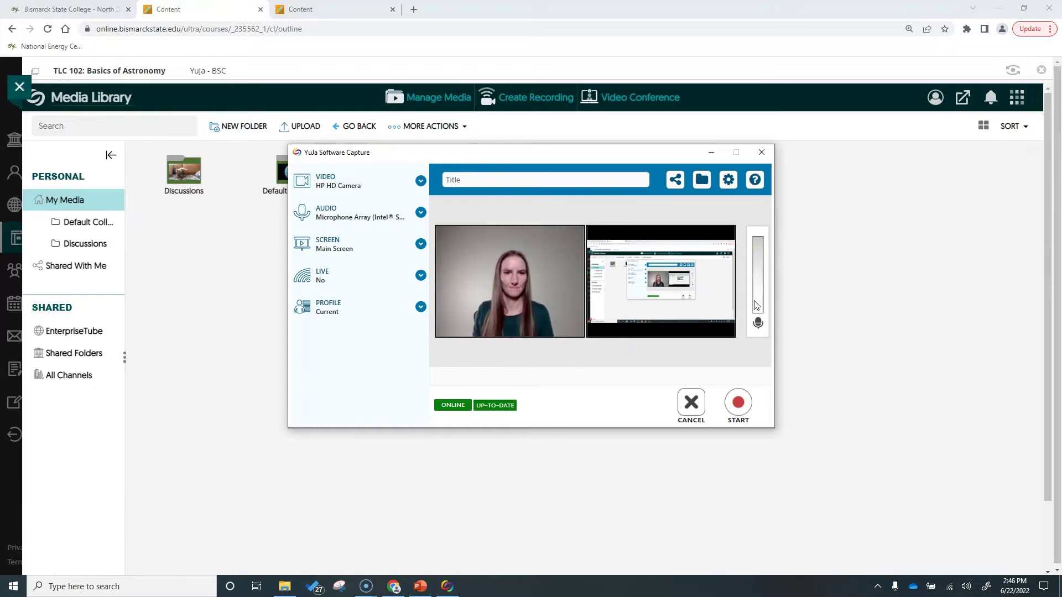
- Try the HD Pro Webcam C920, then keep HP HD Camera as the video source
click(421, 180)
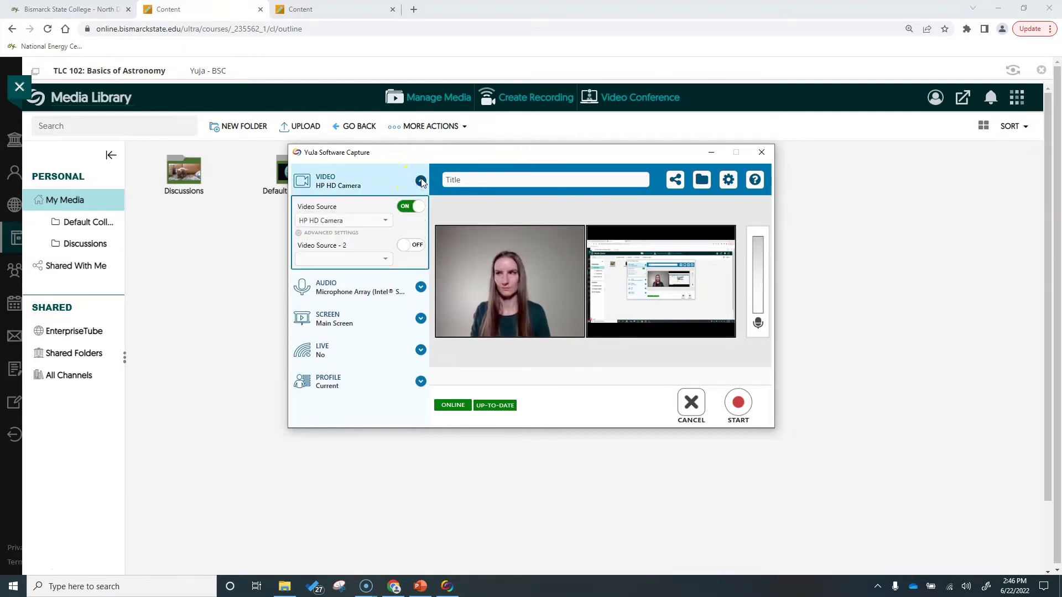
click(386, 222)
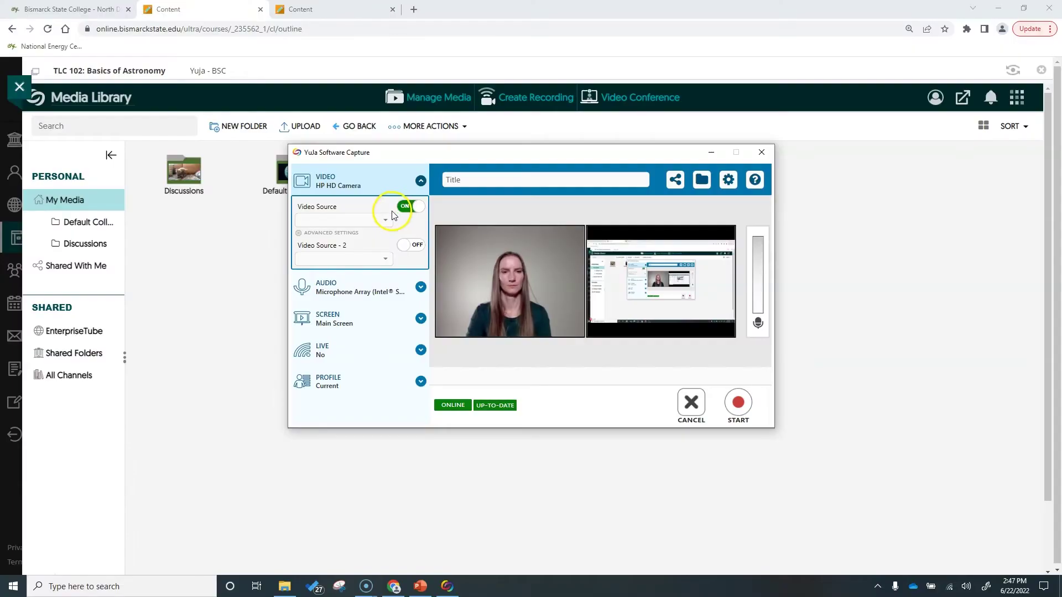
click(386, 222)
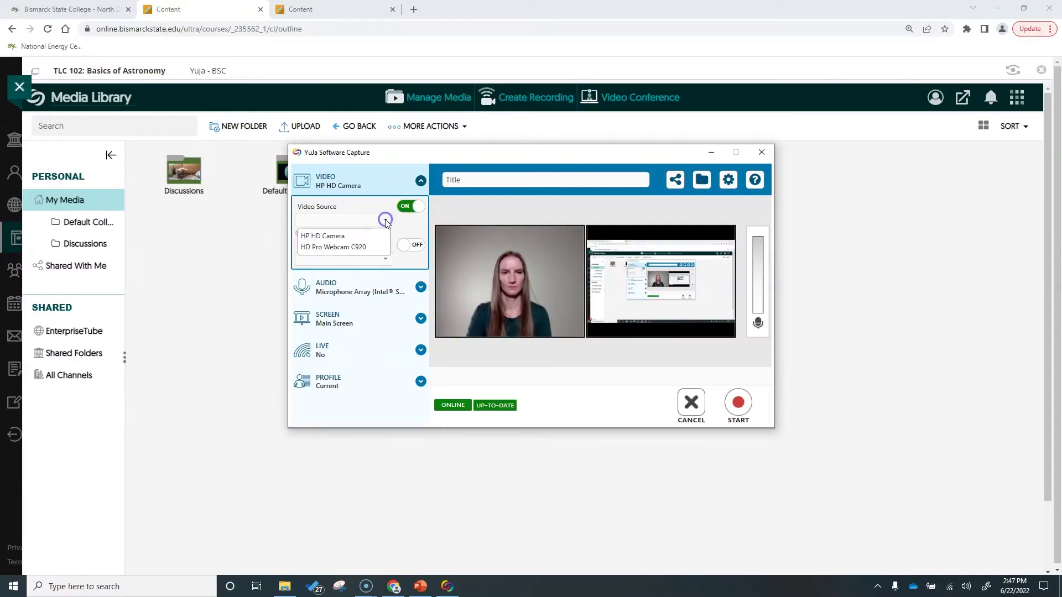
click(362, 248)
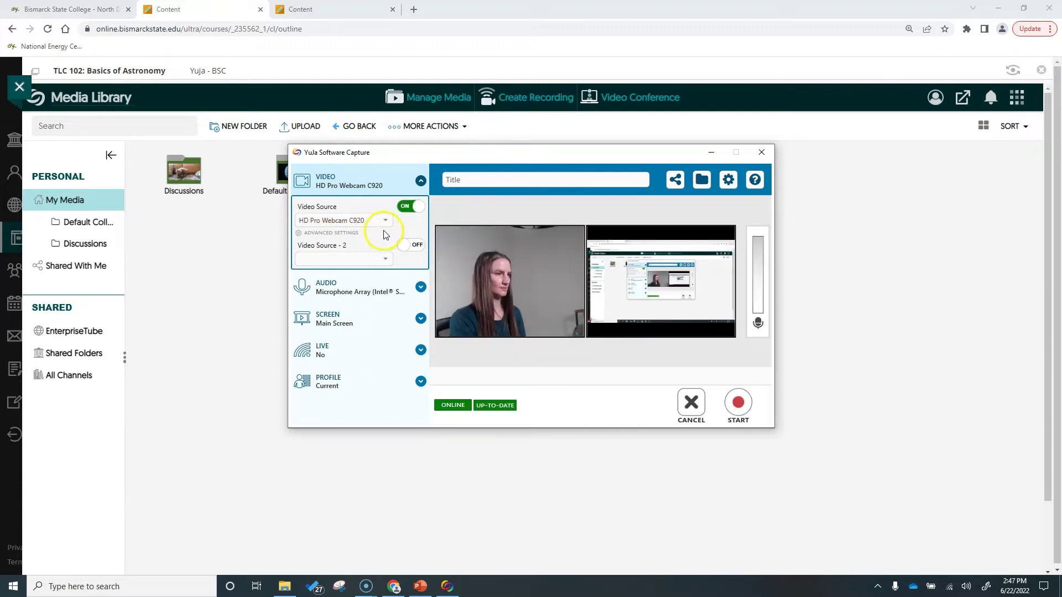
click(385, 221)
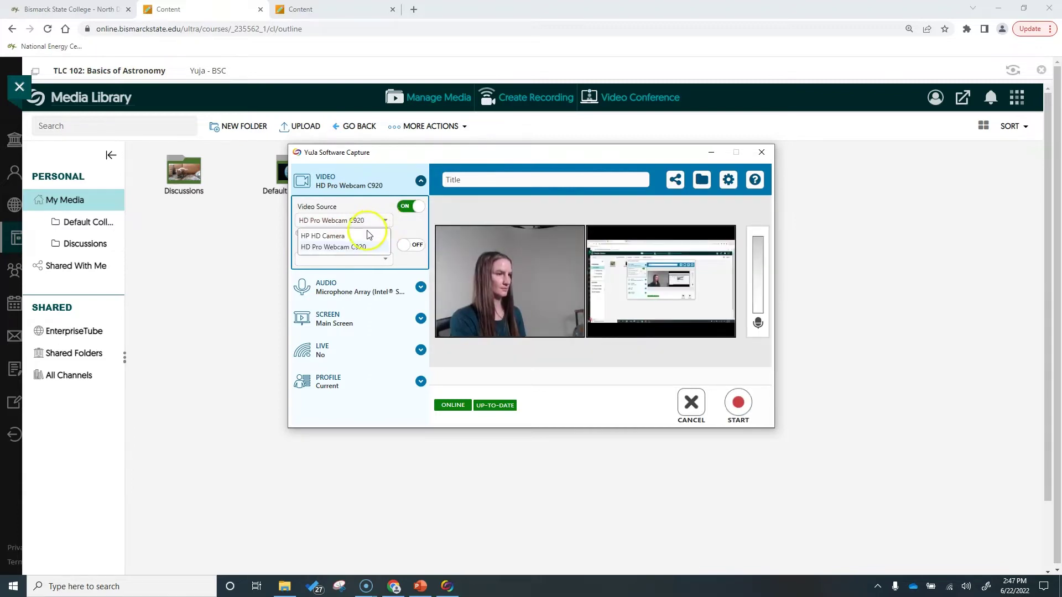
click(363, 236)
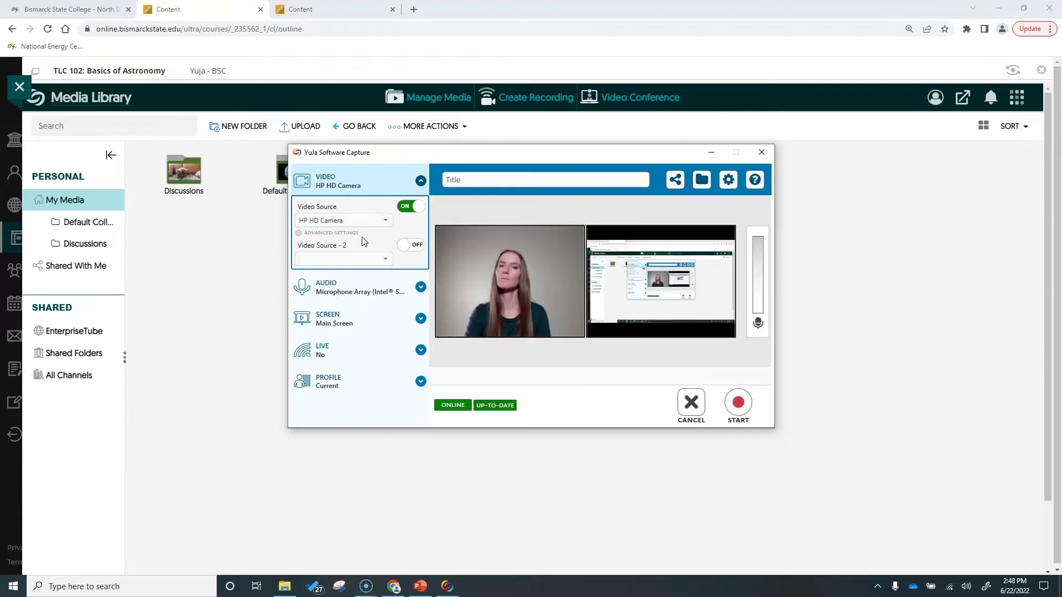
- Add HD Pro Webcam C920 as a second video source beside the HP HD Camera
click(406, 207)
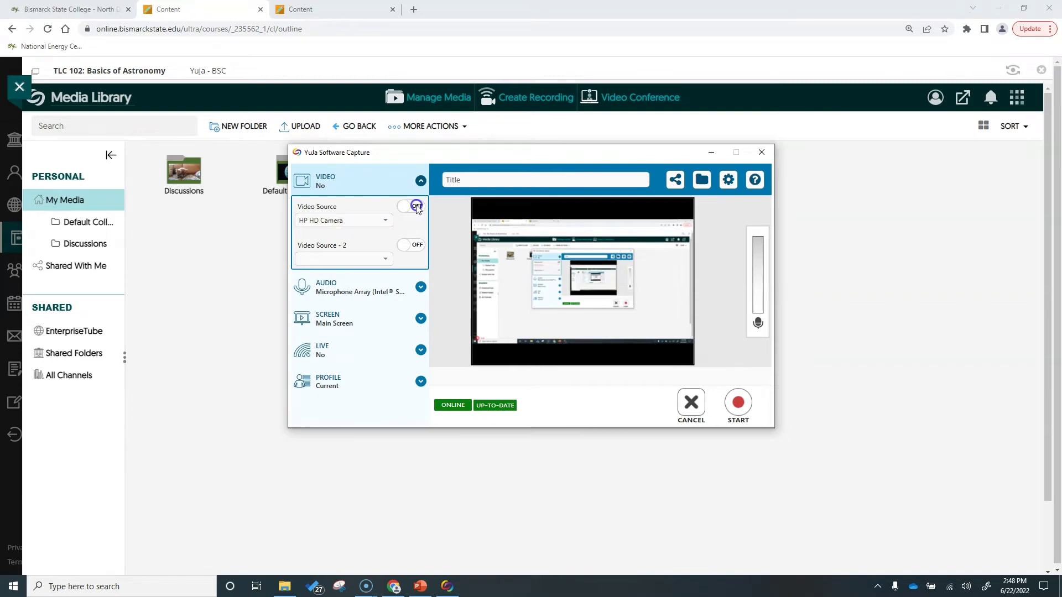
click(415, 206)
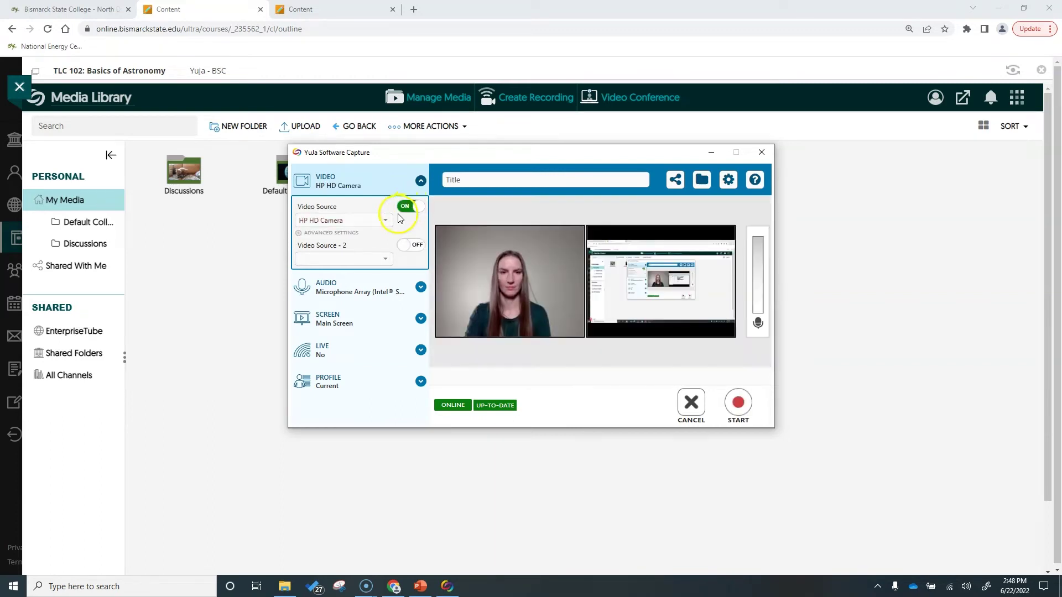
click(417, 243)
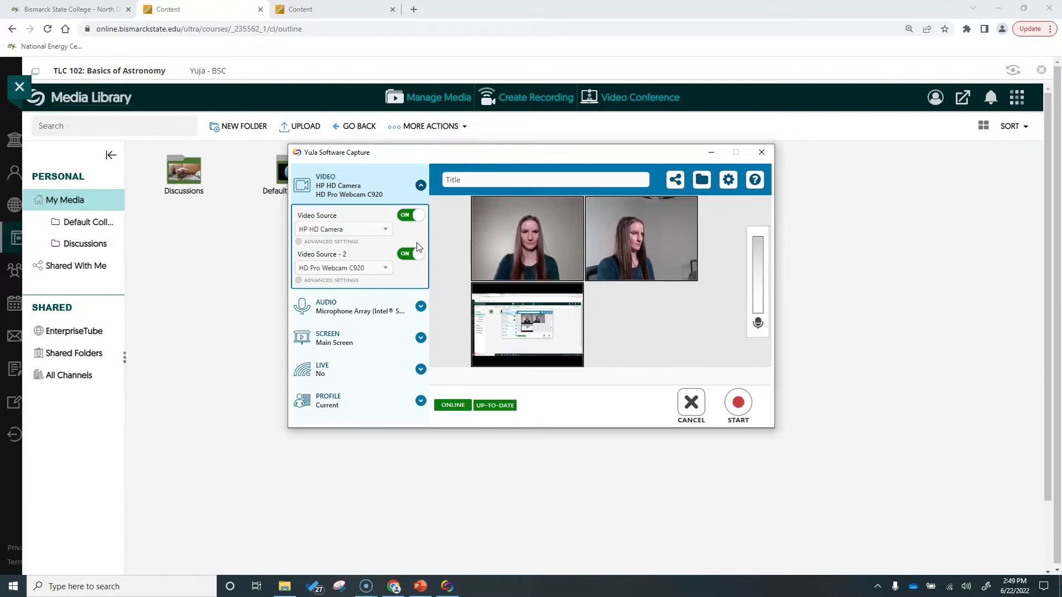
- Turn off the second camera and save 640x480, Extra High quality, 24 fps for HP HD Camera
click(412, 253)
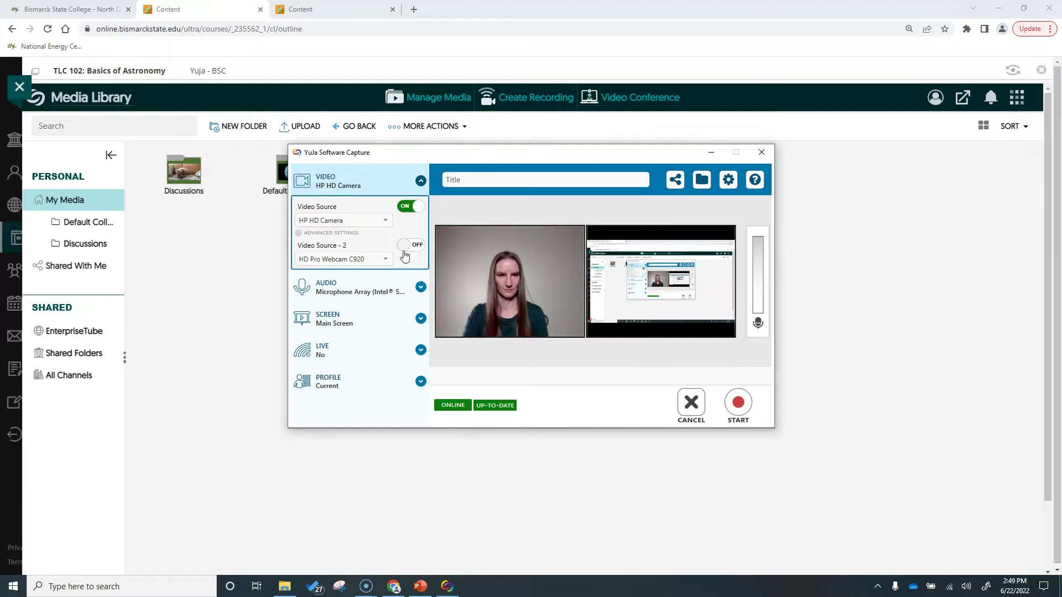
click(334, 237)
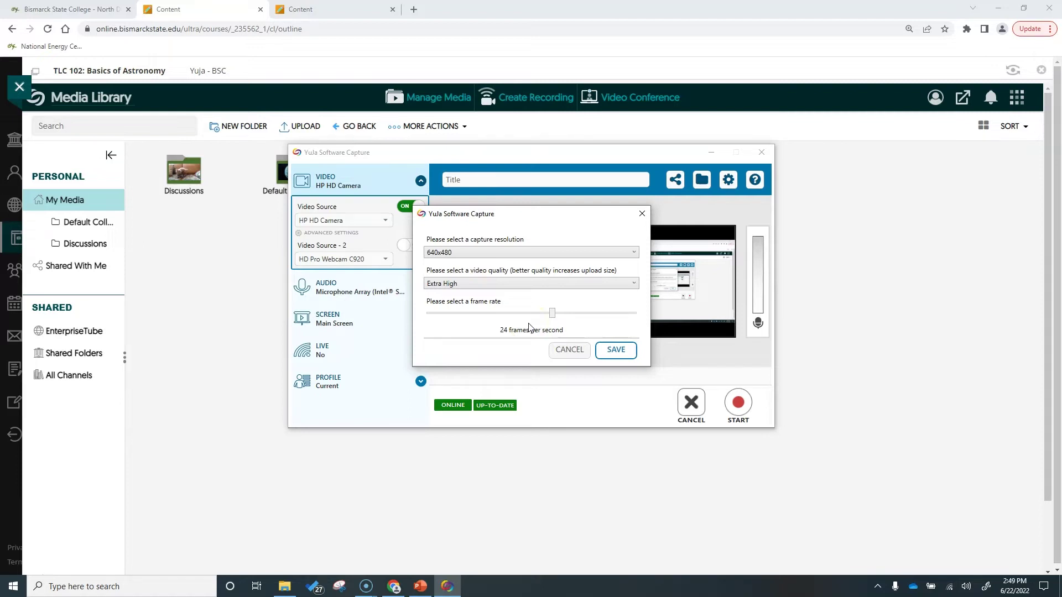
click(612, 350)
- Set the microphone source to External Microphone (Realtek(R) Audio)
click(421, 180)
click(421, 211)
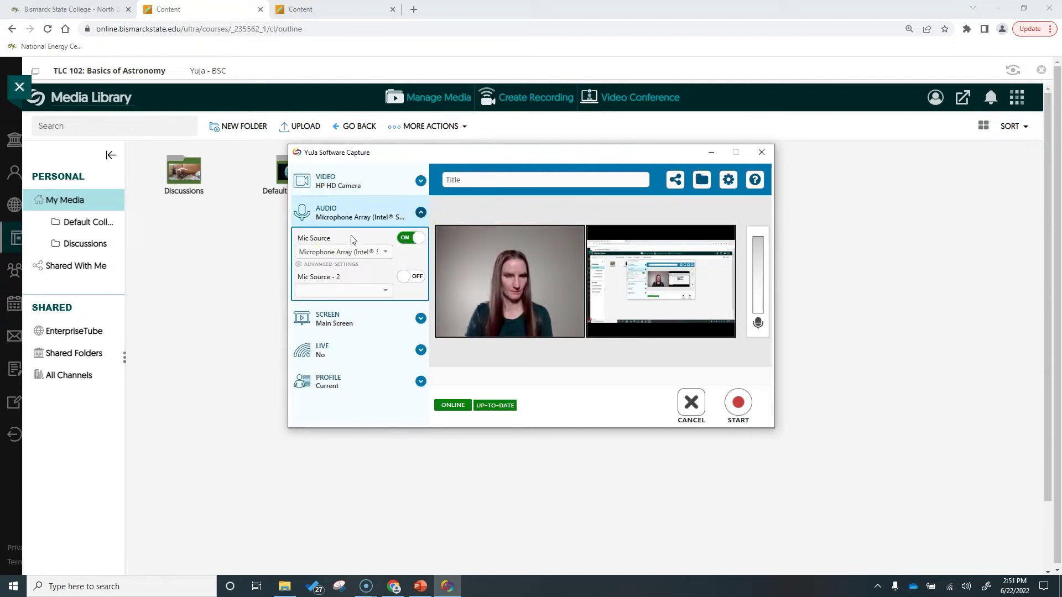
click(371, 252)
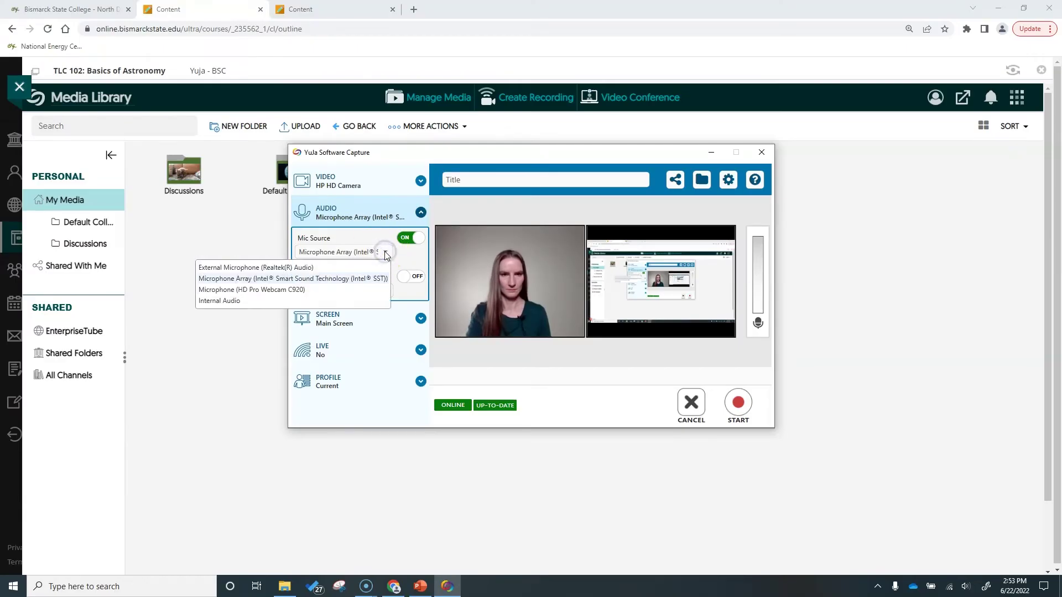
click(304, 268)
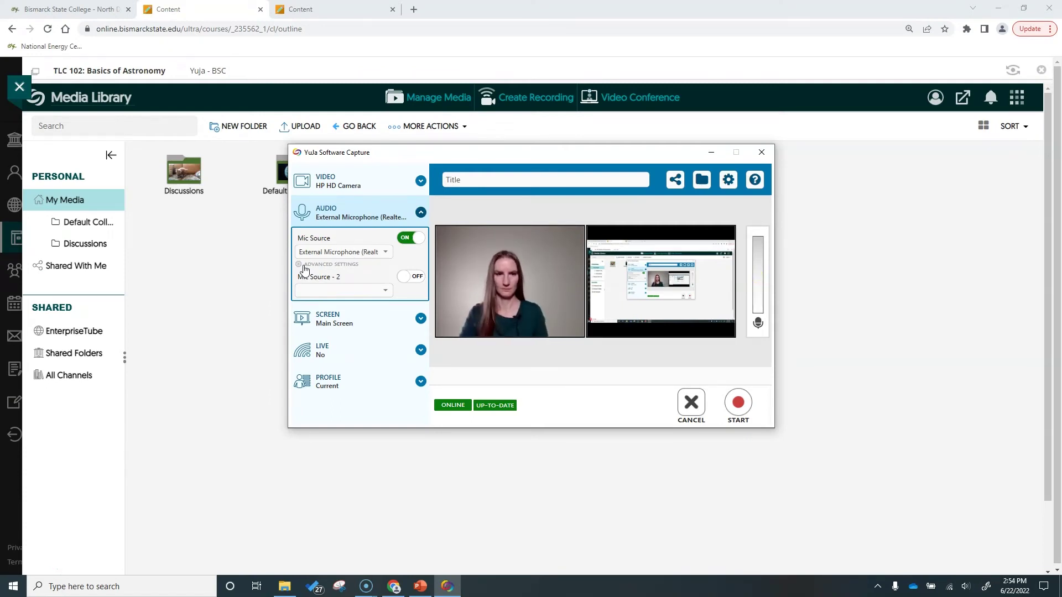
click(11, 587)
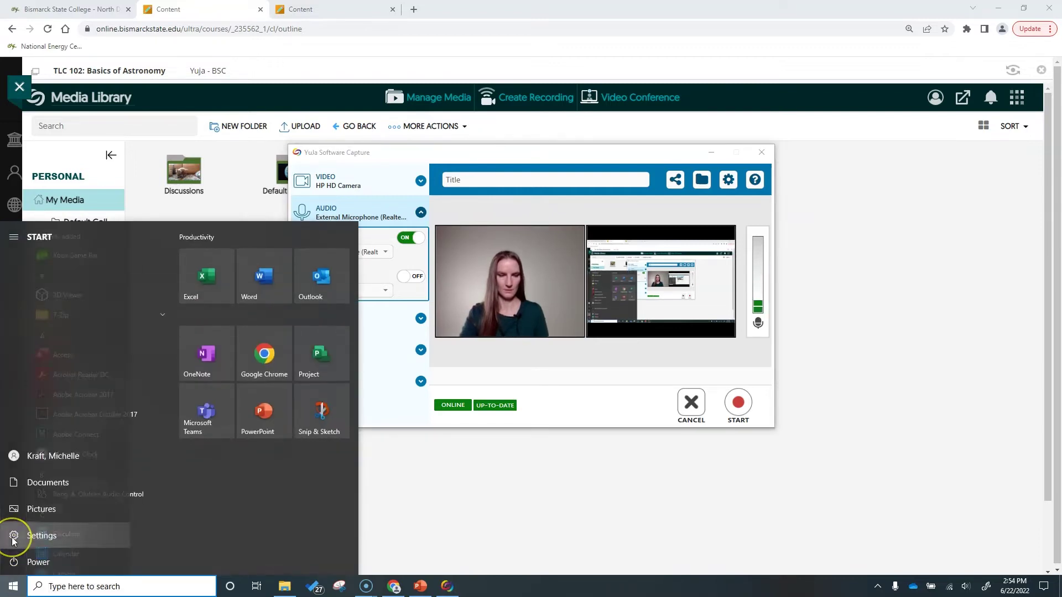
click(12, 540)
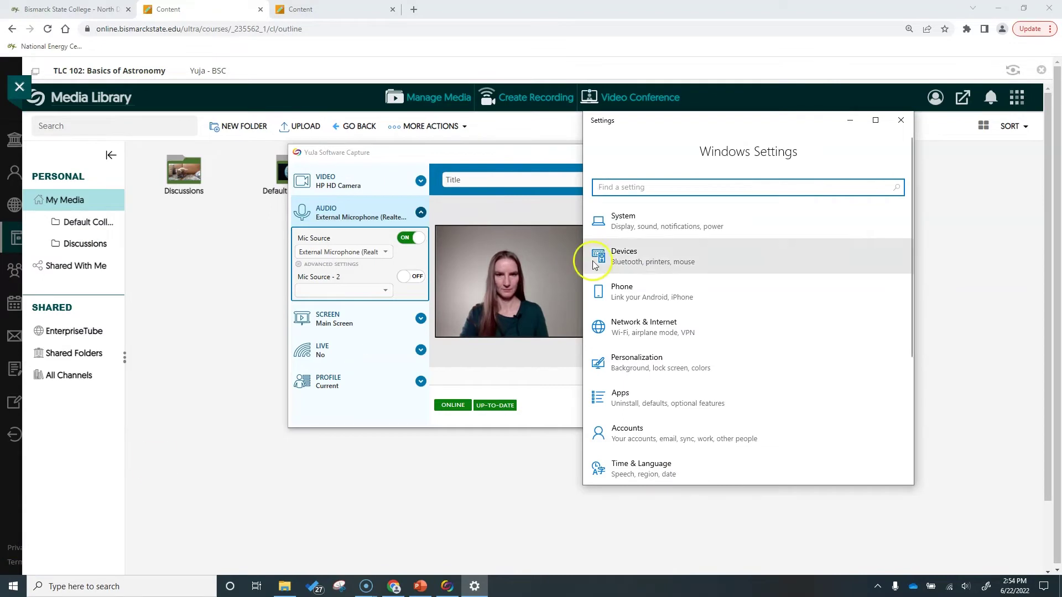
click(639, 227)
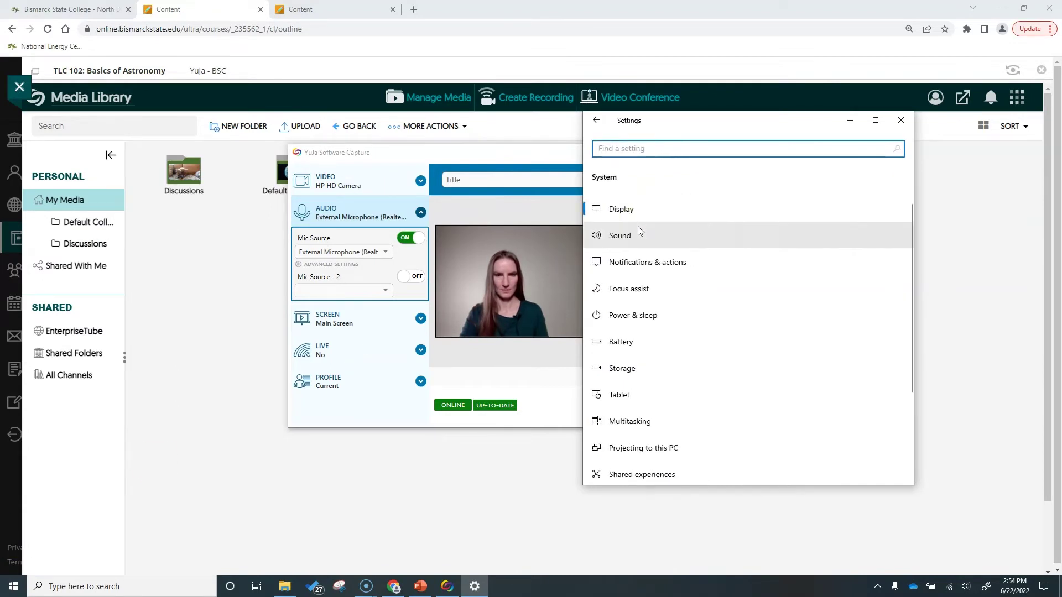
click(636, 234)
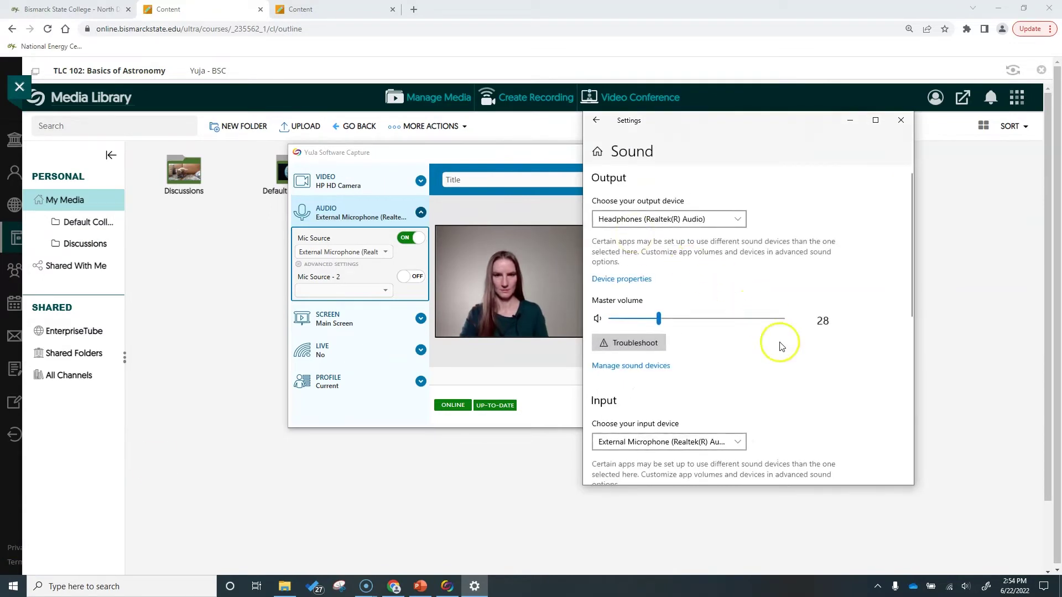
scroll(855, 412, down, 2)
scroll(854, 415, down, 1)
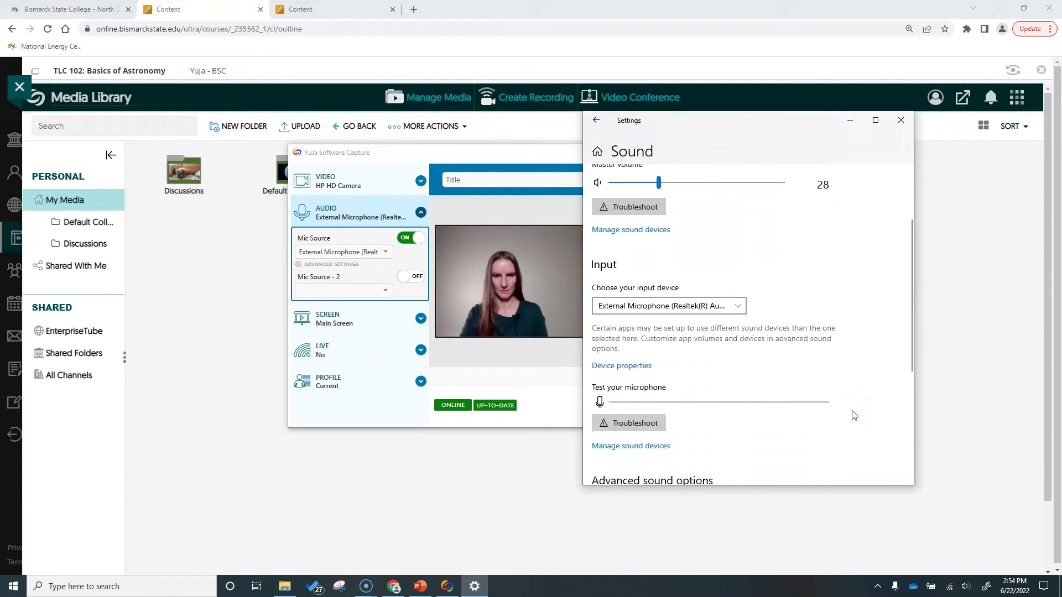
click(692, 304)
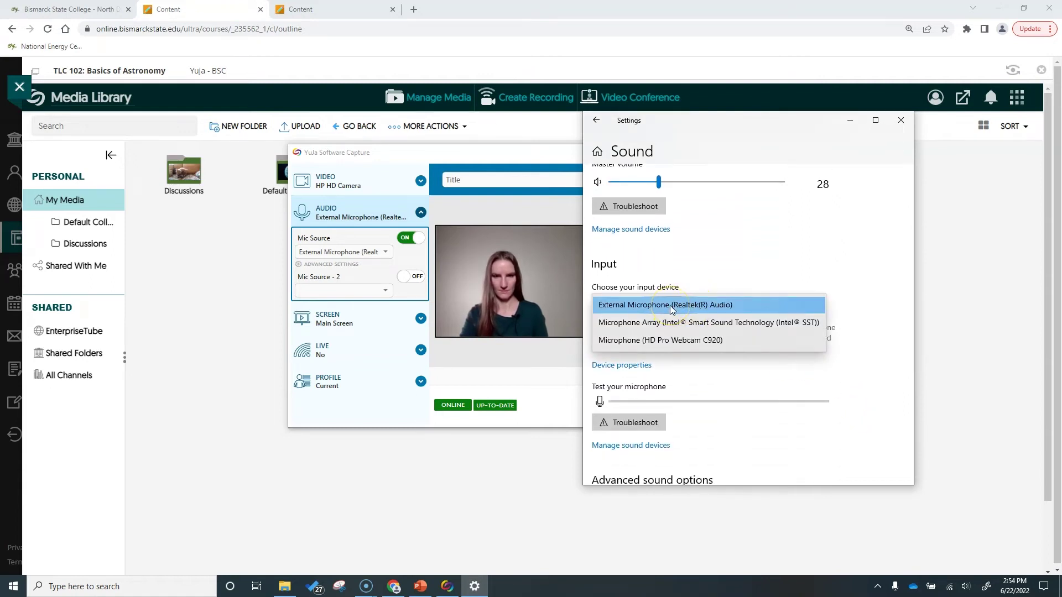
click(670, 306)
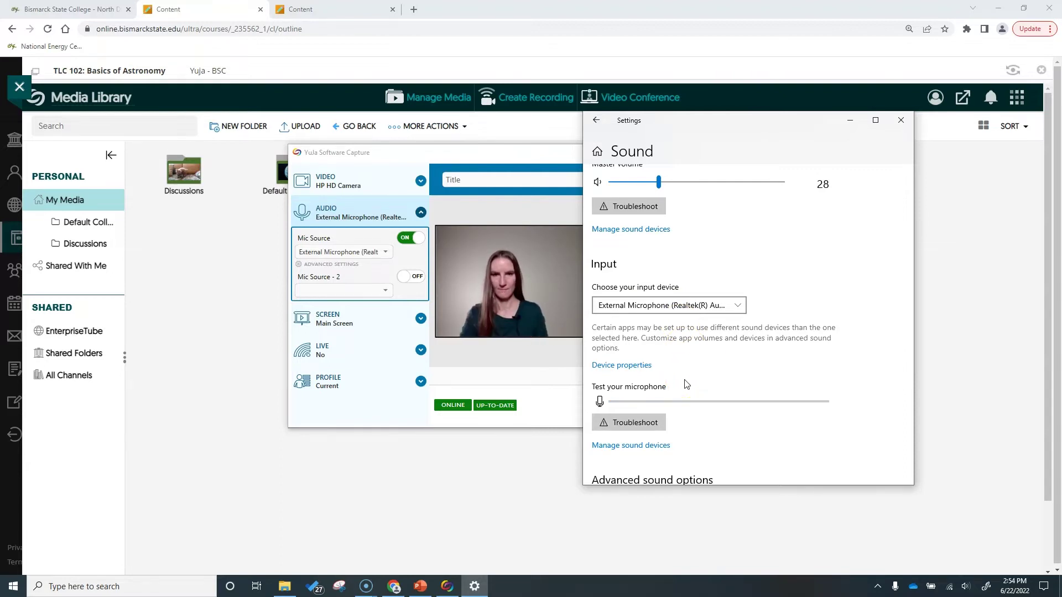
click(811, 276)
click(901, 118)
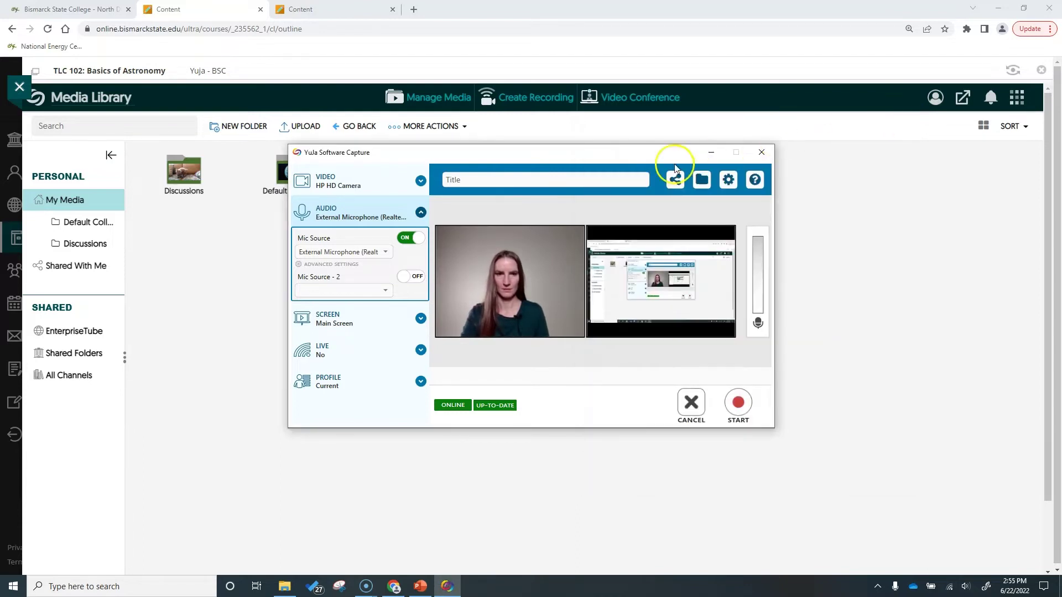
- Set a second mic source to Internal Audio, then switch it off
click(418, 277)
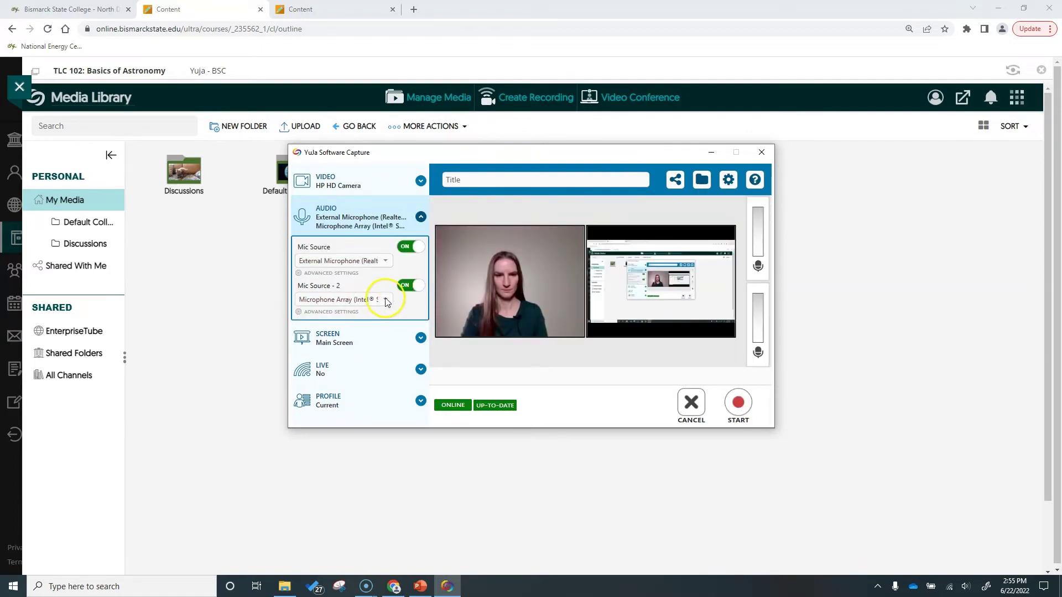
click(385, 299)
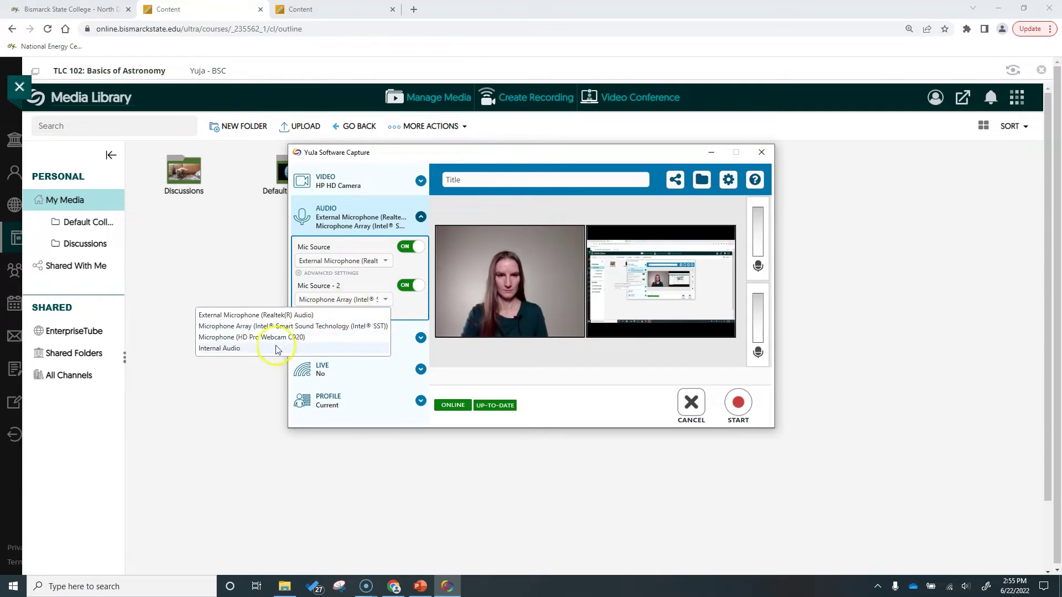
click(277, 349)
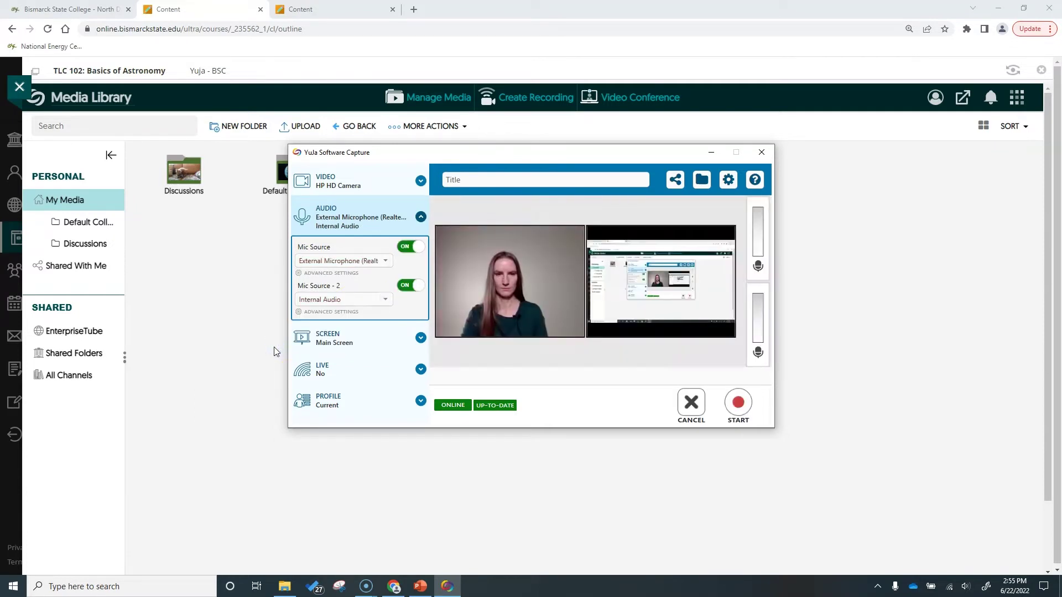
click(405, 285)
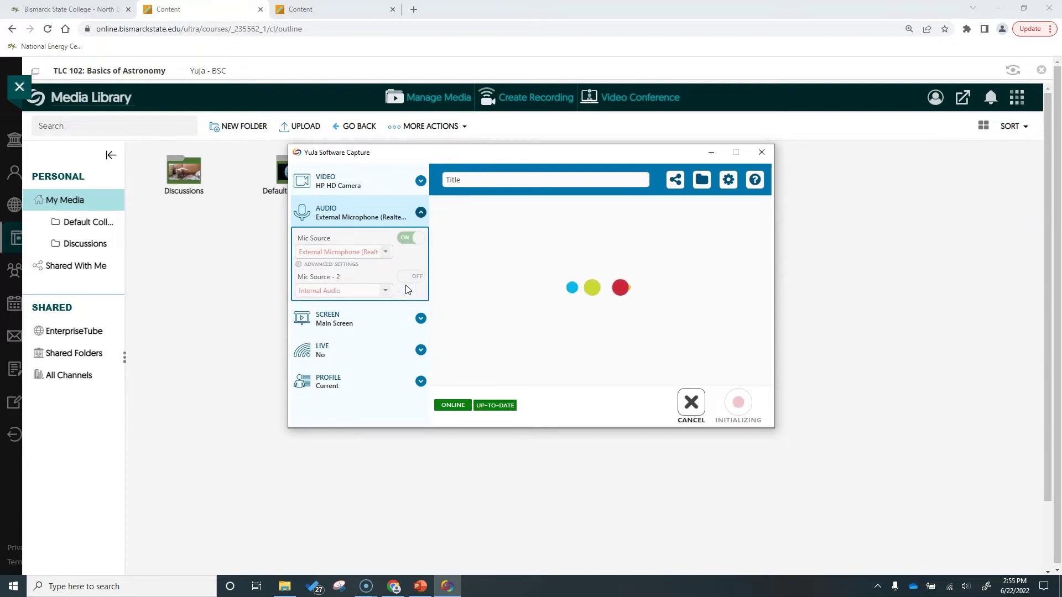
- Switch the Screen Source off so only the camera records
click(420, 213)
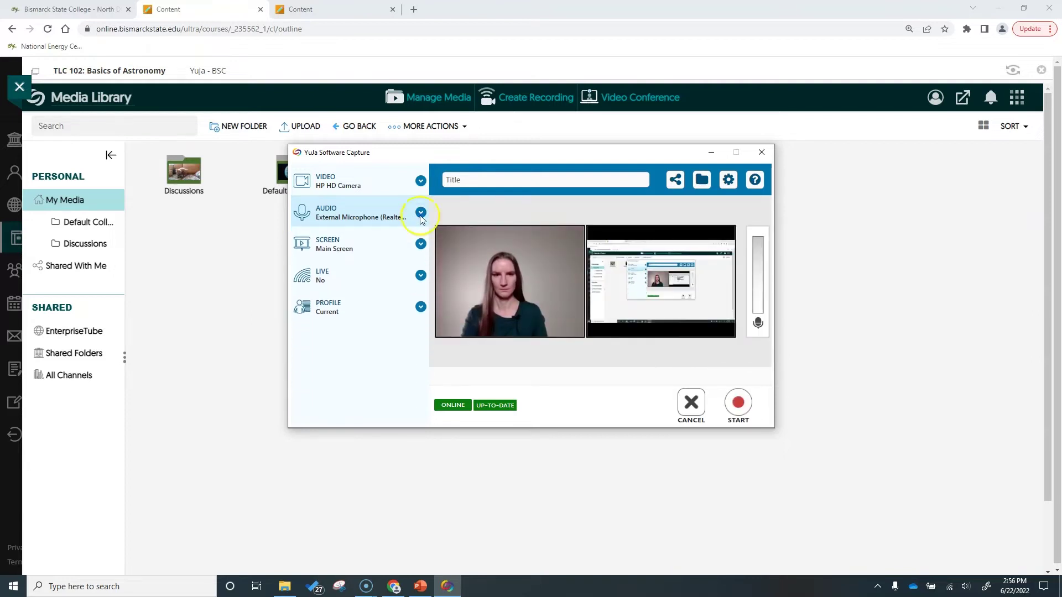
click(421, 244)
click(420, 246)
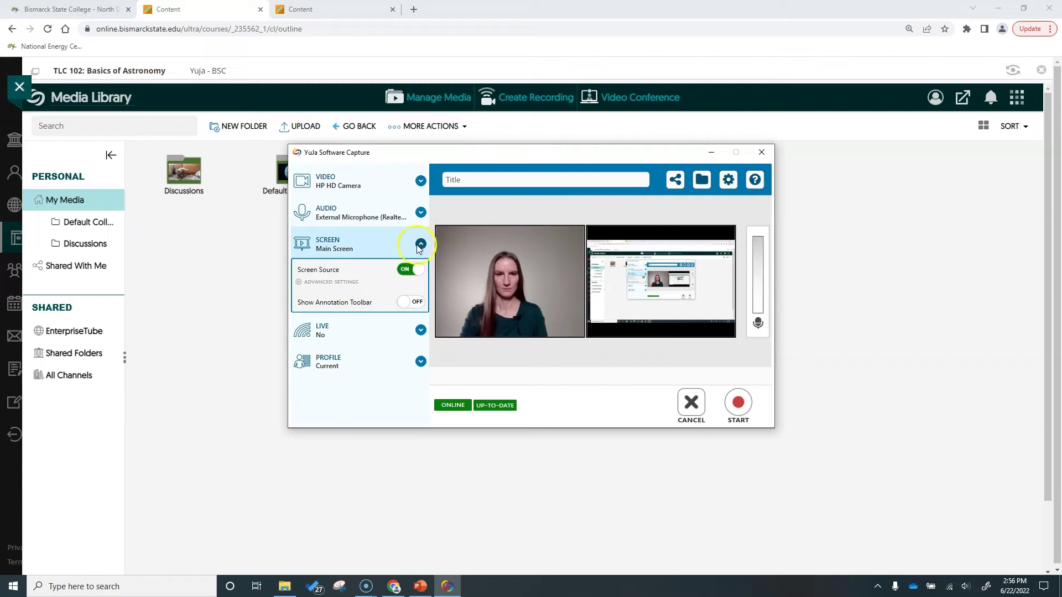
click(405, 270)
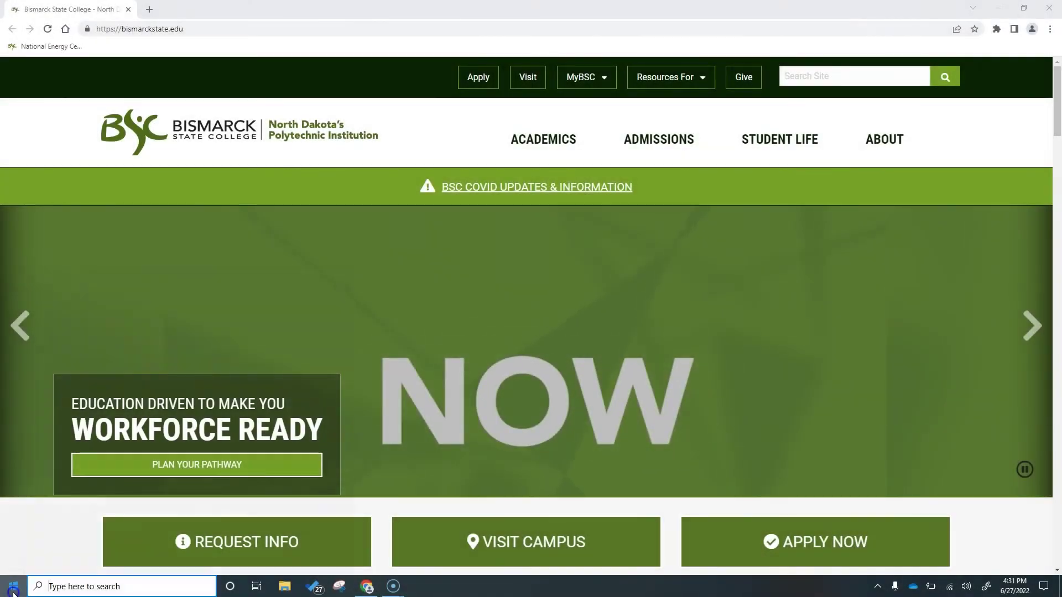
- Check the webcam in the Windows Camera app, then turn YuJa's screen source back on
click(12, 590)
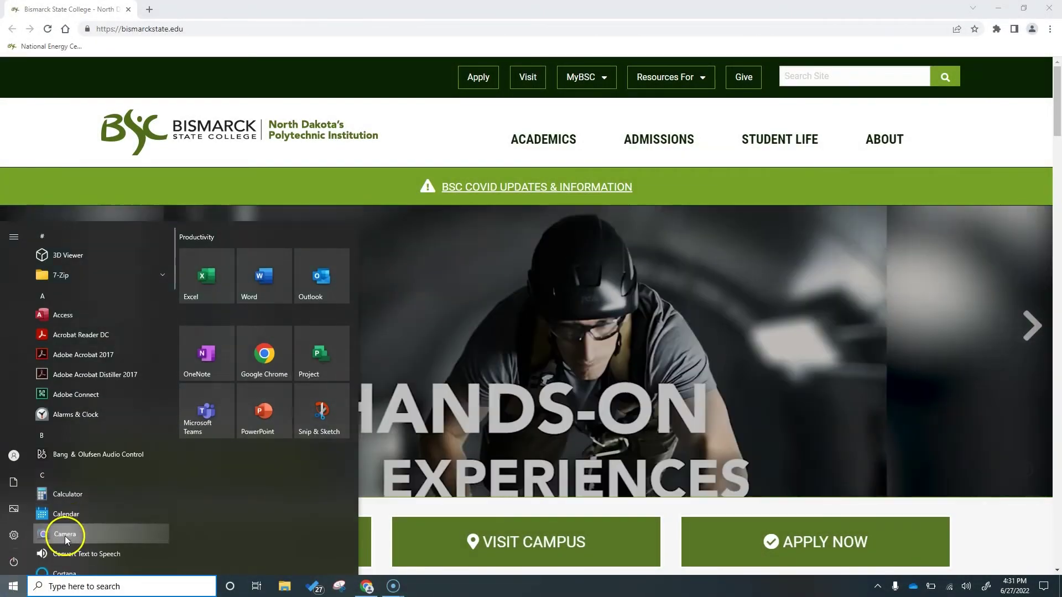
click(65, 535)
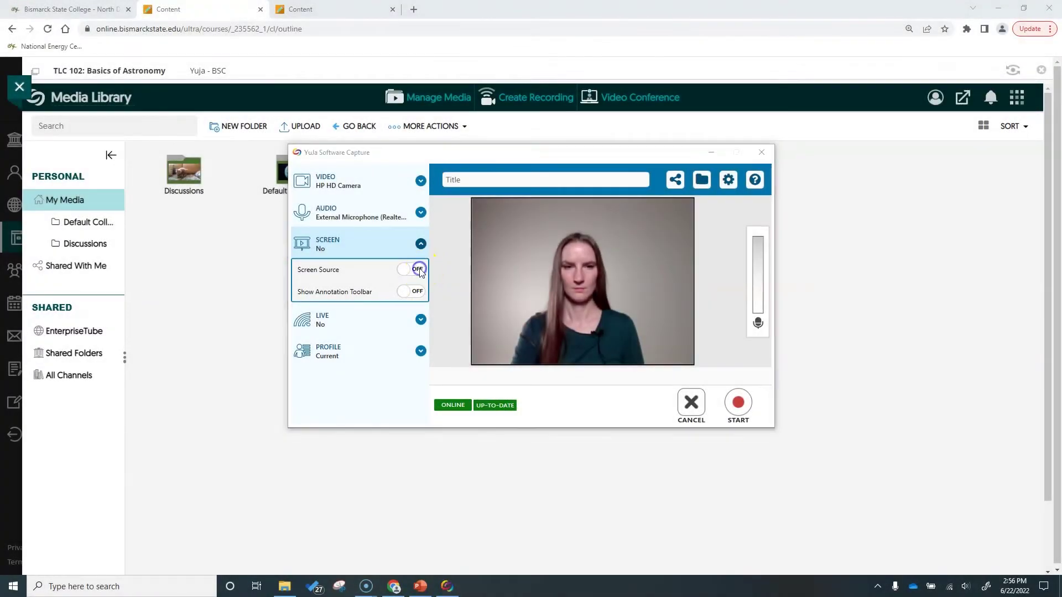
click(418, 270)
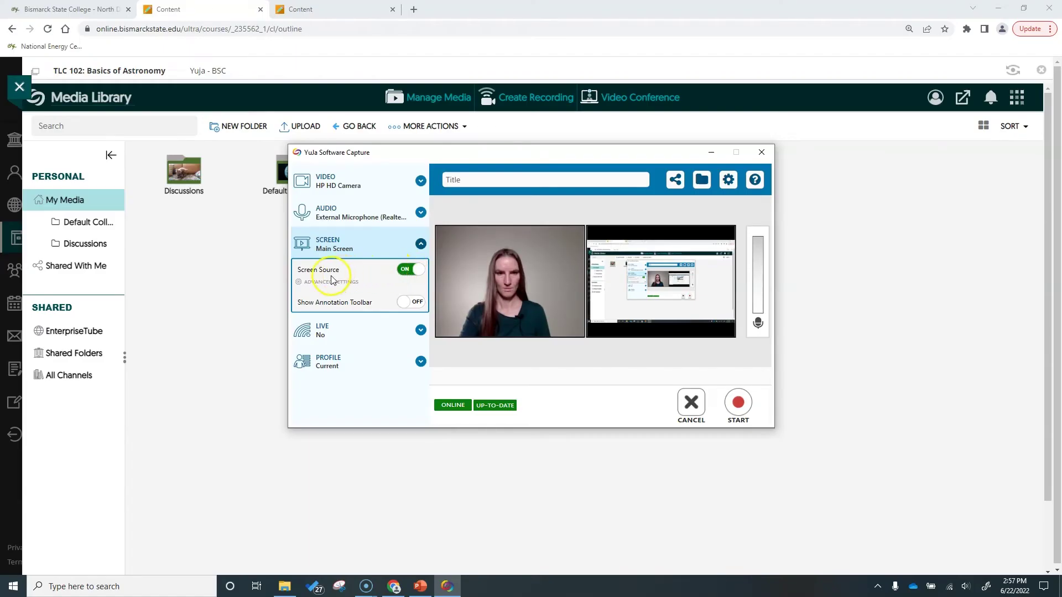
- Use Custom Display(s) to capture the left display, then only the right display
click(317, 283)
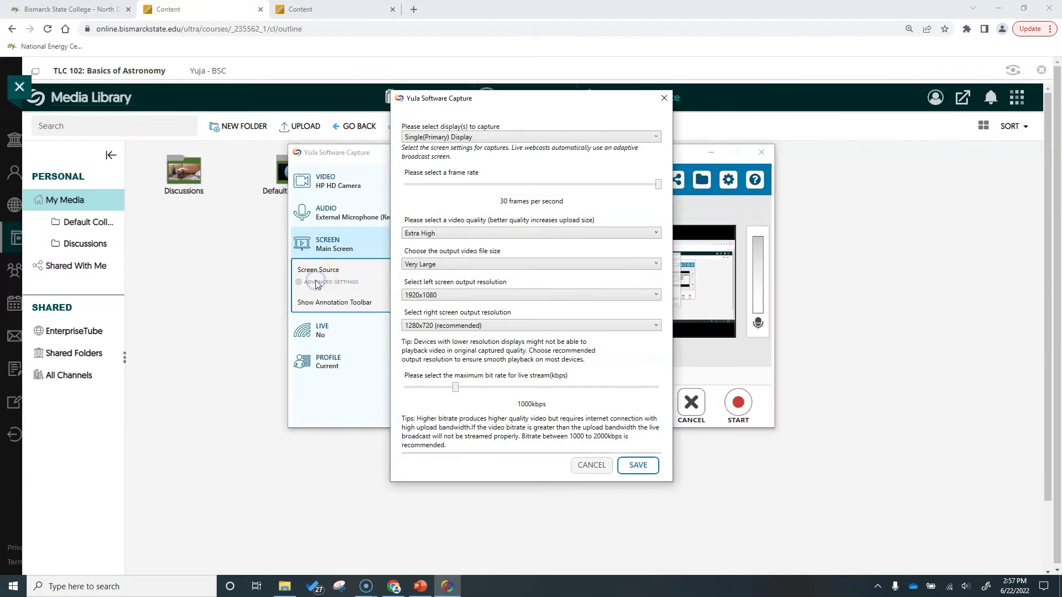
click(482, 137)
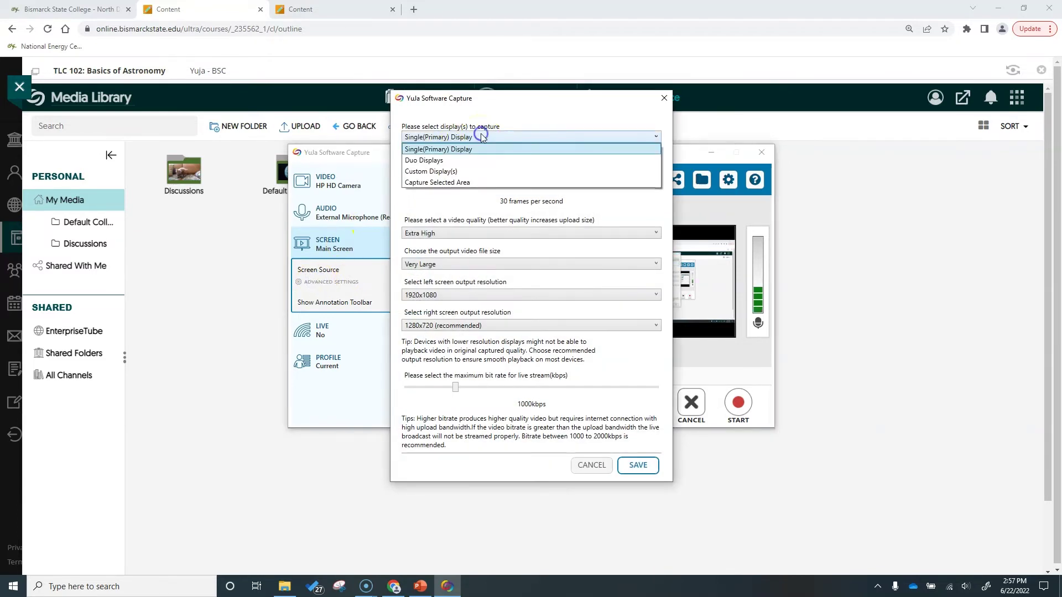
click(468, 171)
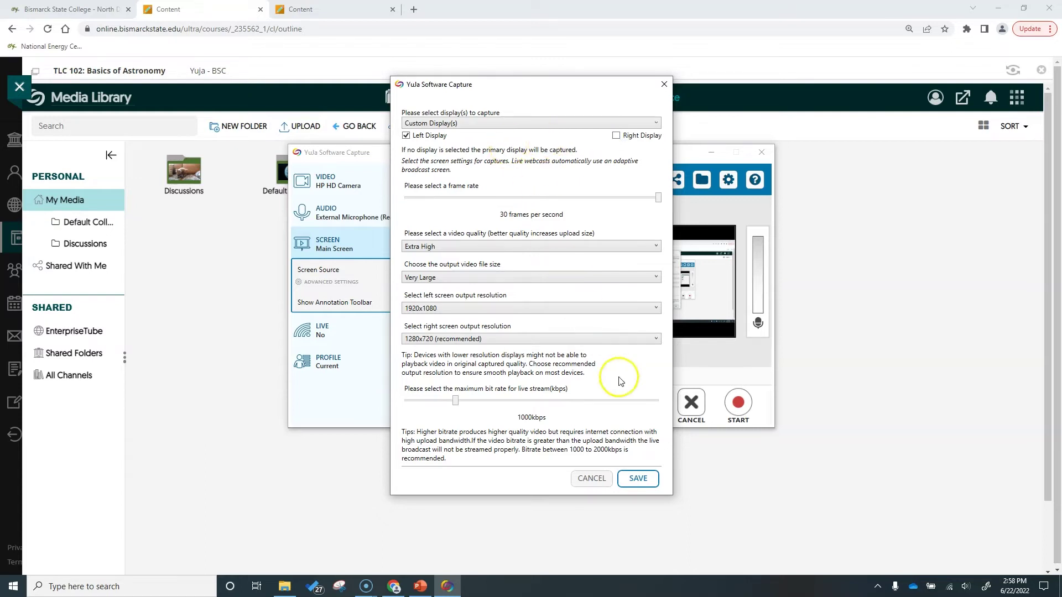
click(636, 479)
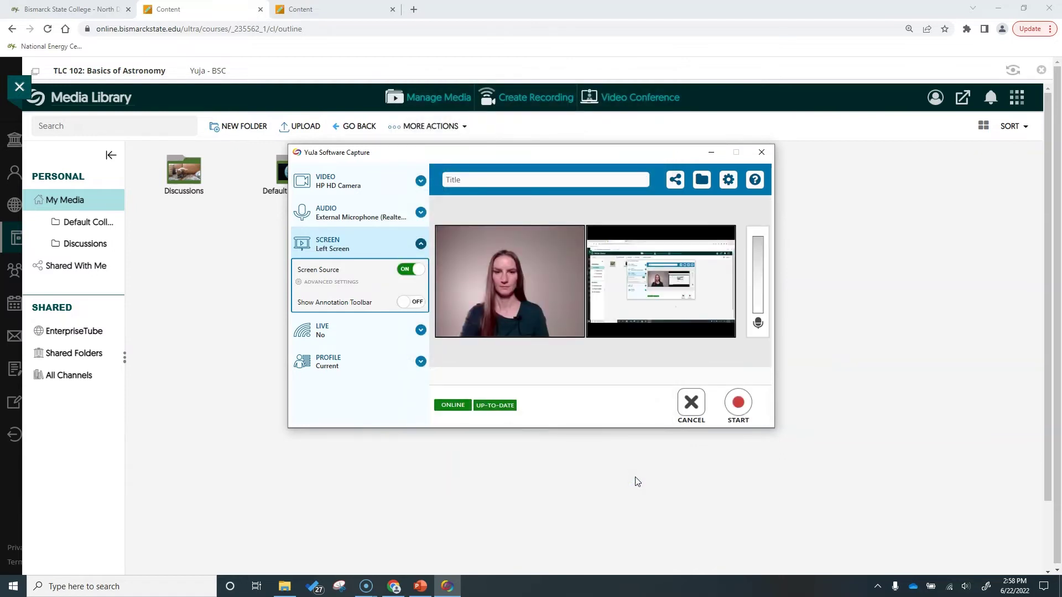
click(334, 282)
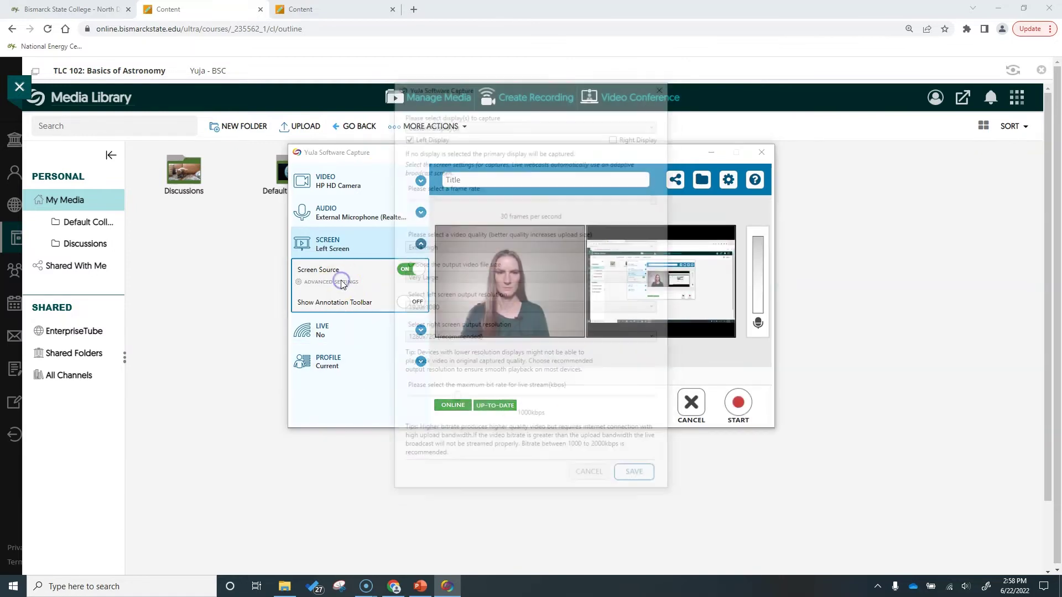
click(406, 136)
click(616, 136)
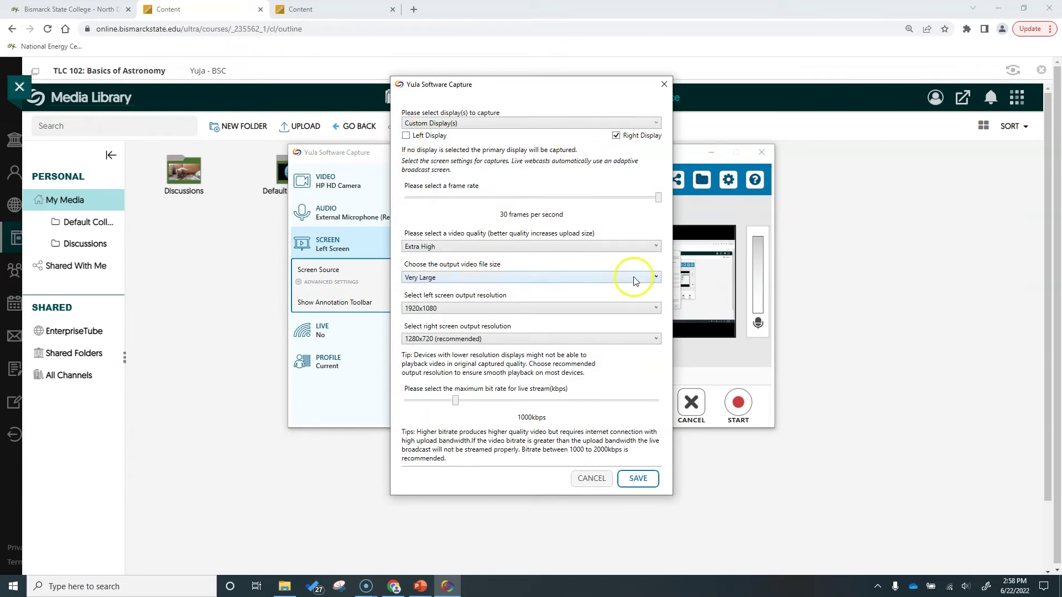
click(636, 476)
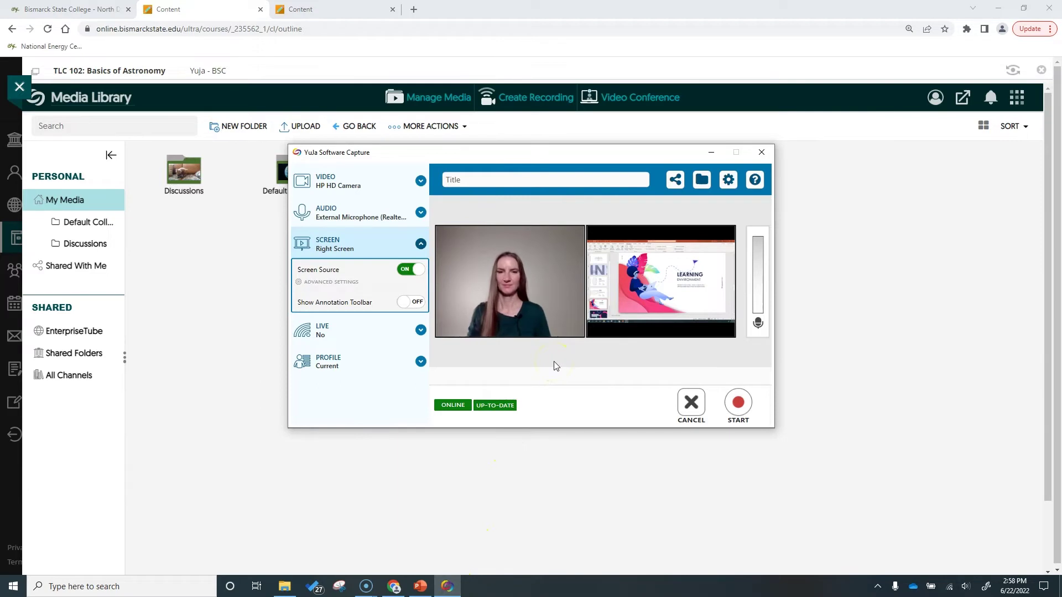
- Save capture of both screens, then reselect Custom Display(s) with Right Display
click(327, 283)
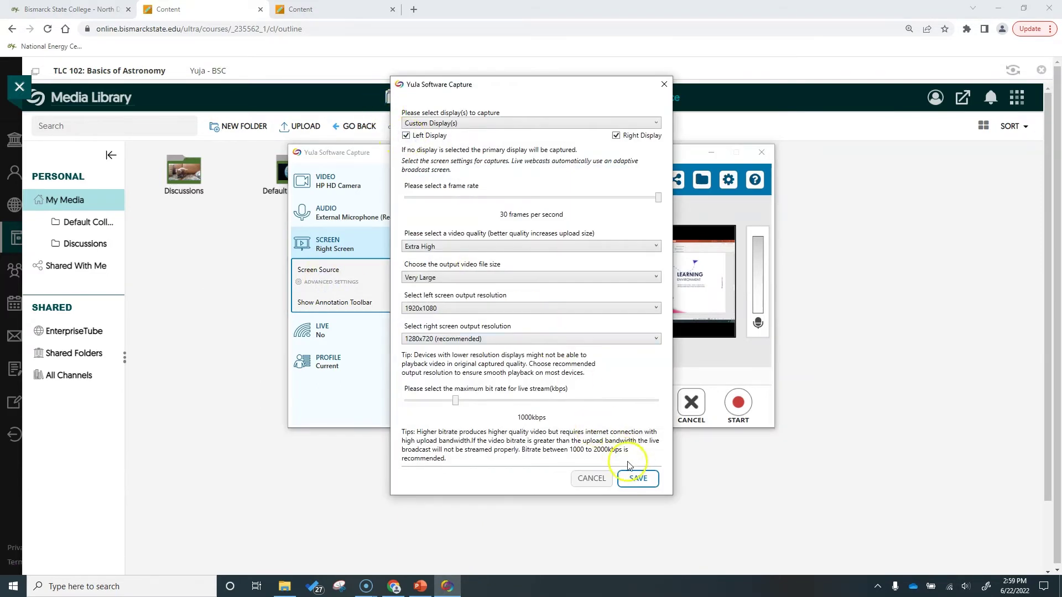
click(637, 475)
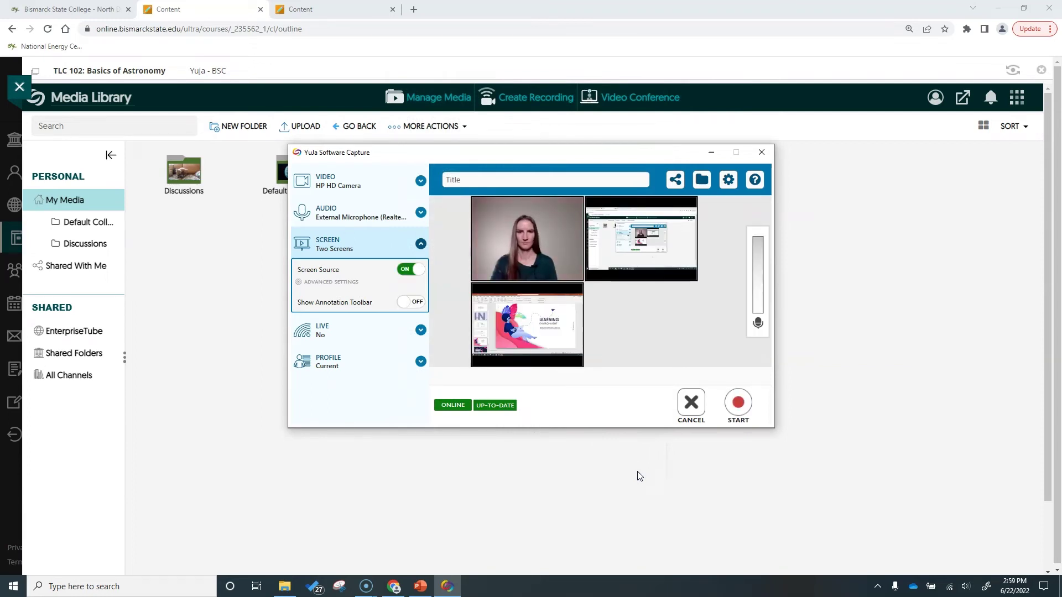
click(369, 306)
click(346, 282)
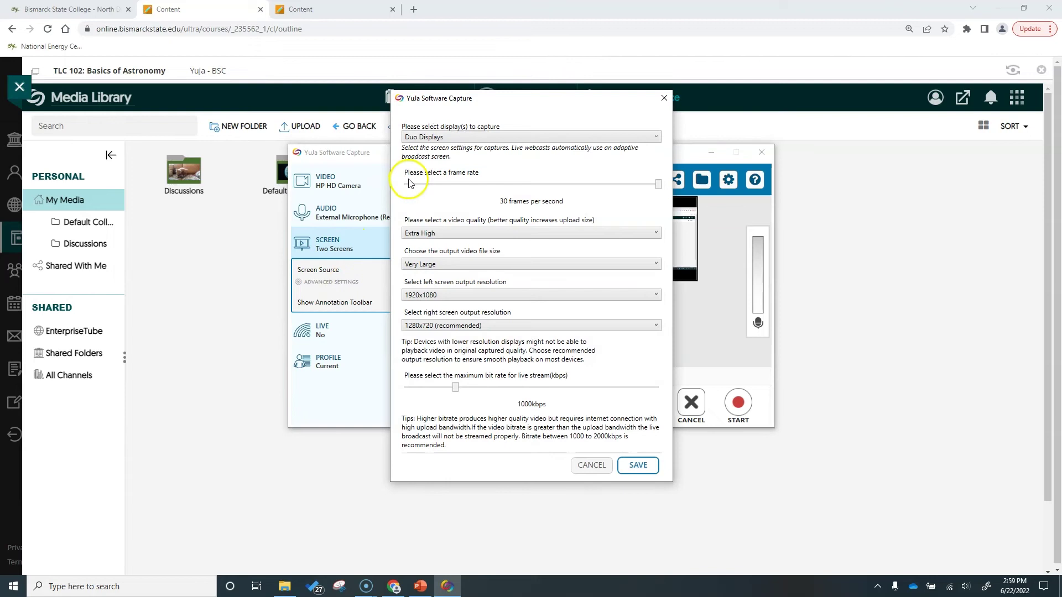
click(437, 136)
click(438, 171)
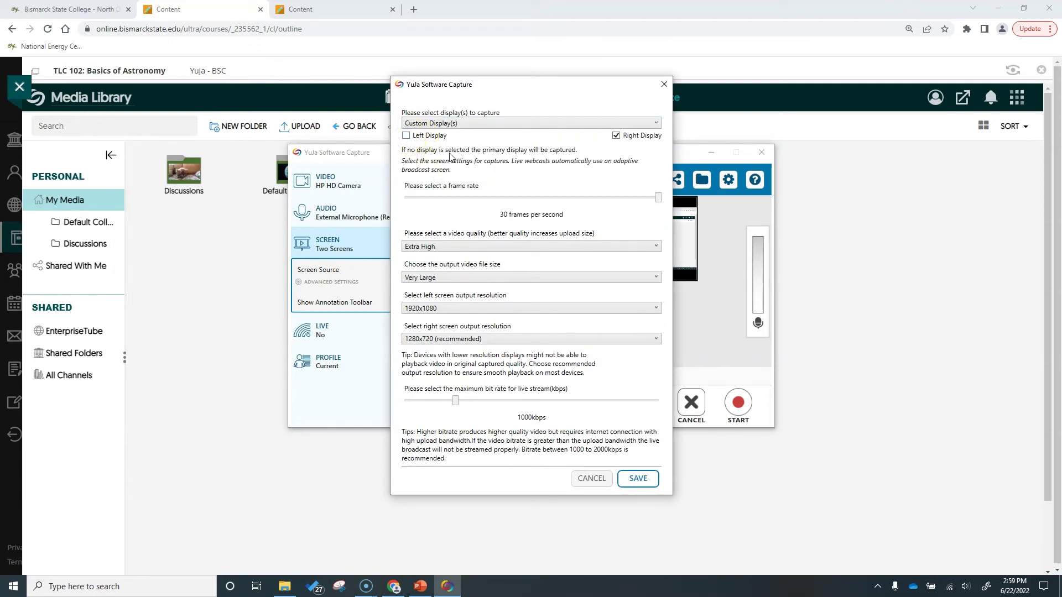
- Capture a selected area around the Learning Environment slide and enable the annotation toolbar, moved aside
click(516, 123)
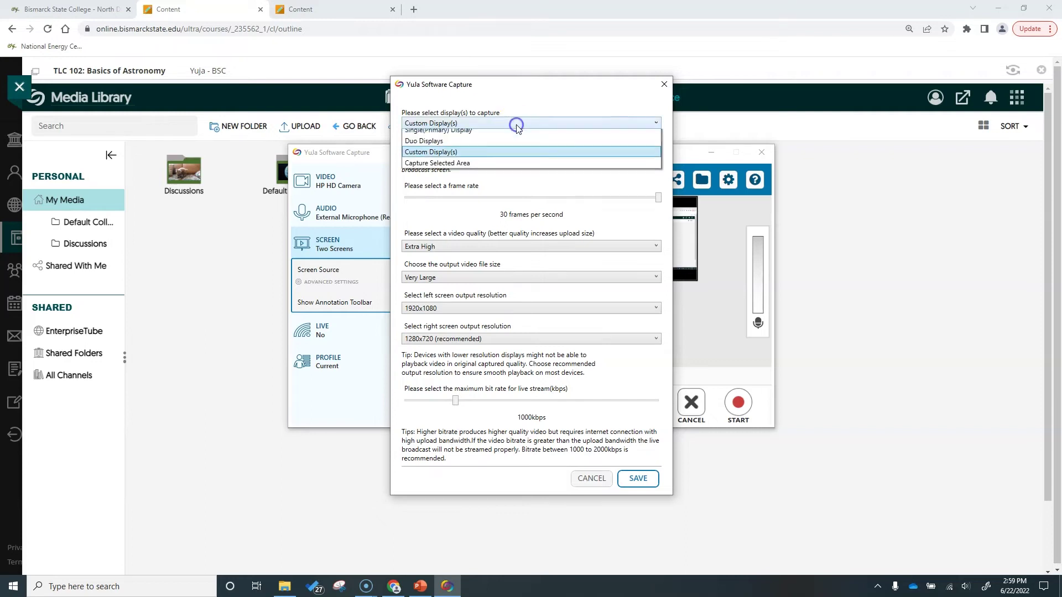
click(499, 169)
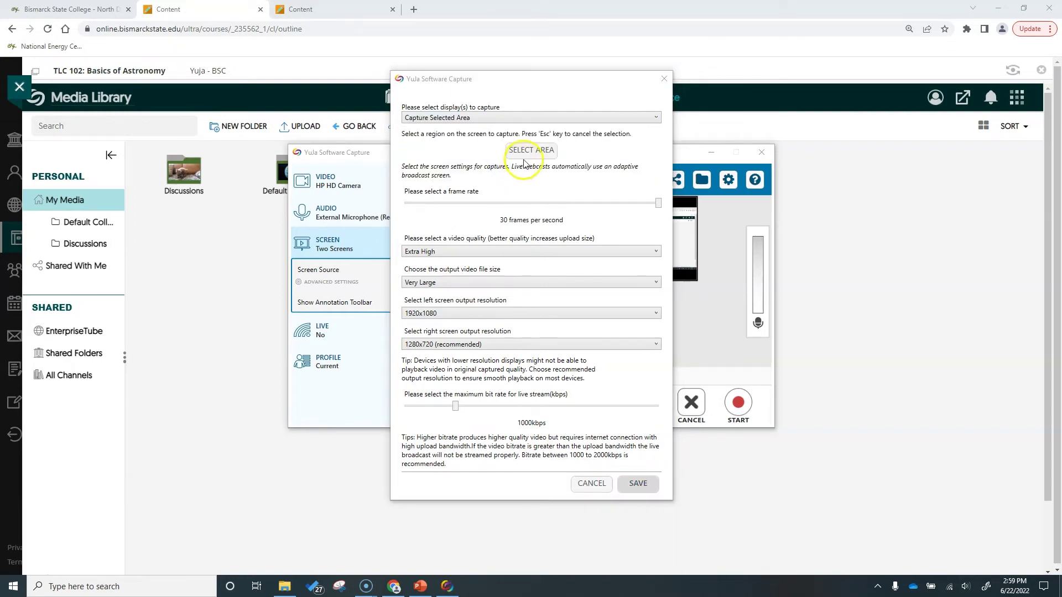
click(530, 153)
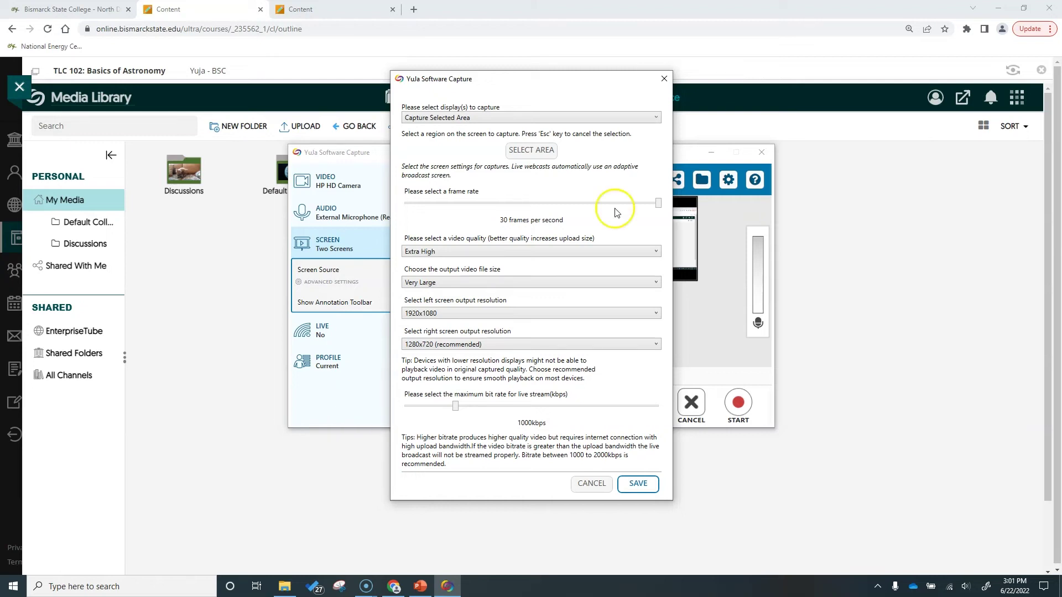
click(638, 484)
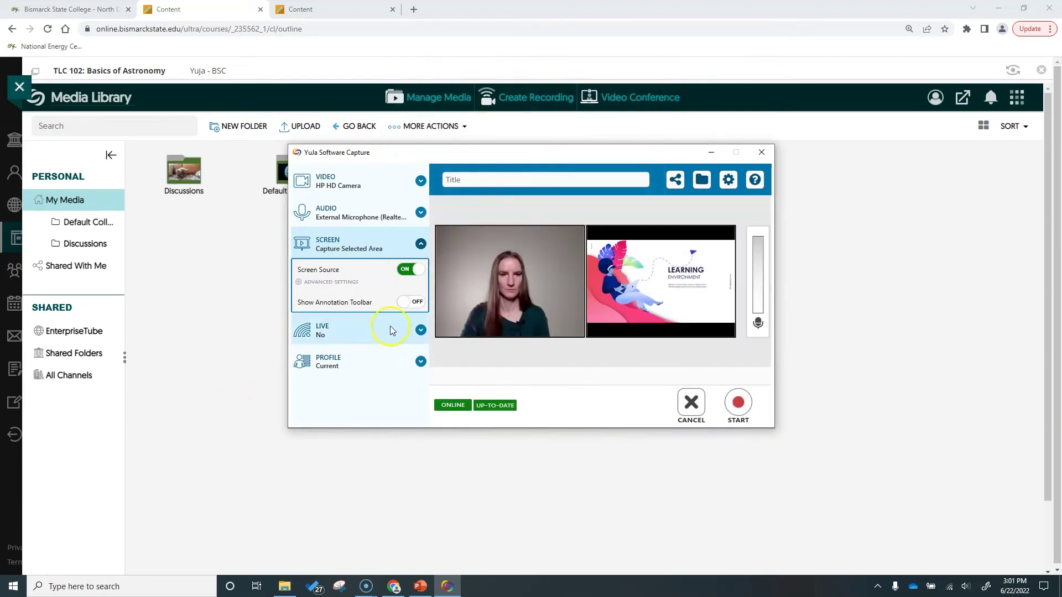
click(417, 303)
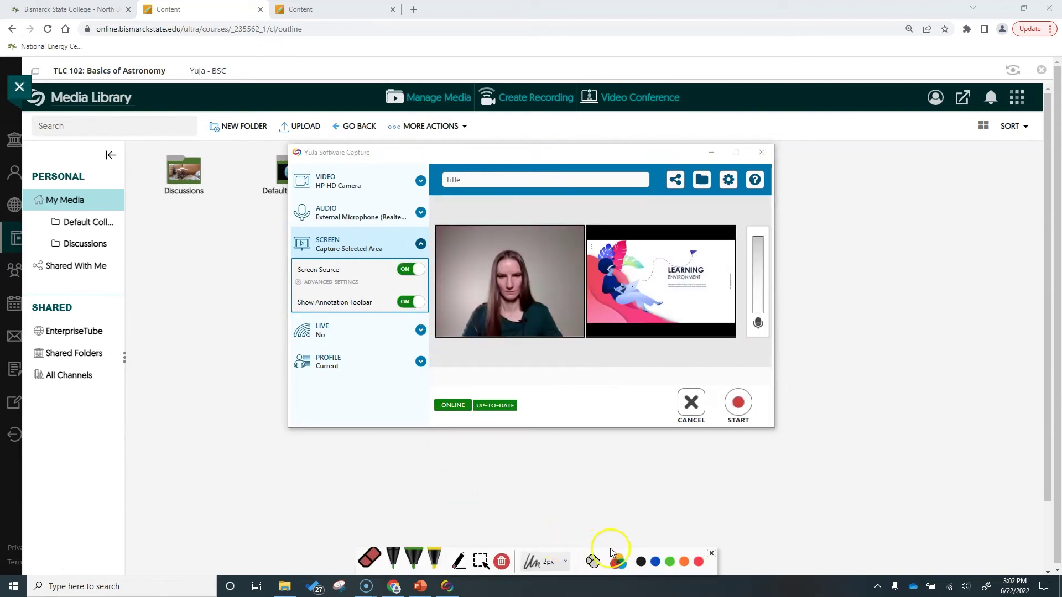
drag(610, 549, 1059, 540)
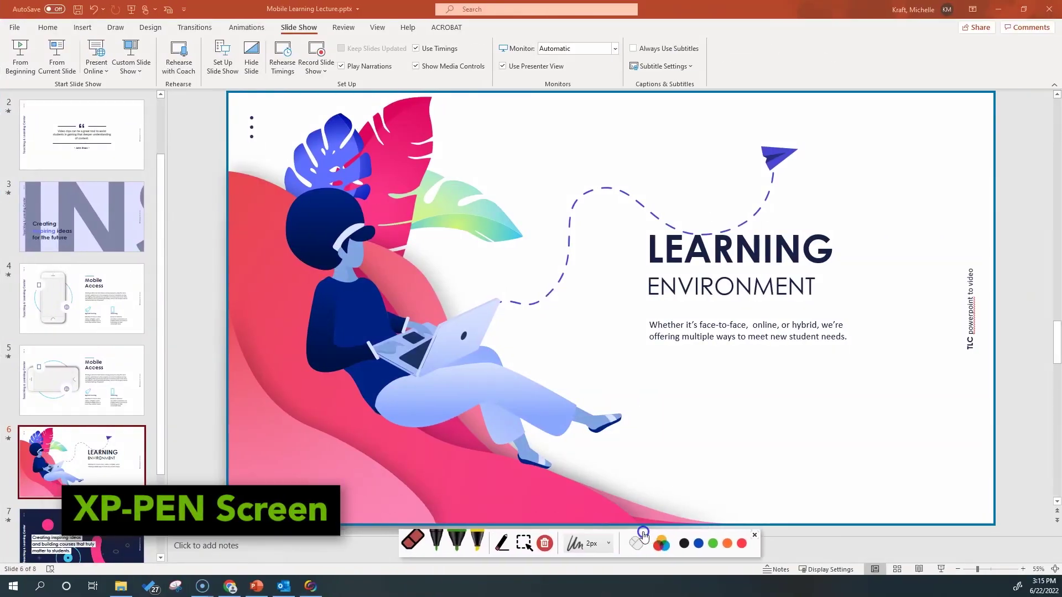
- On slide 6, circle LEARNING in black ink and highlight the two-line subtitle in yellow
click(436, 541)
drag(749, 209, 752, 210)
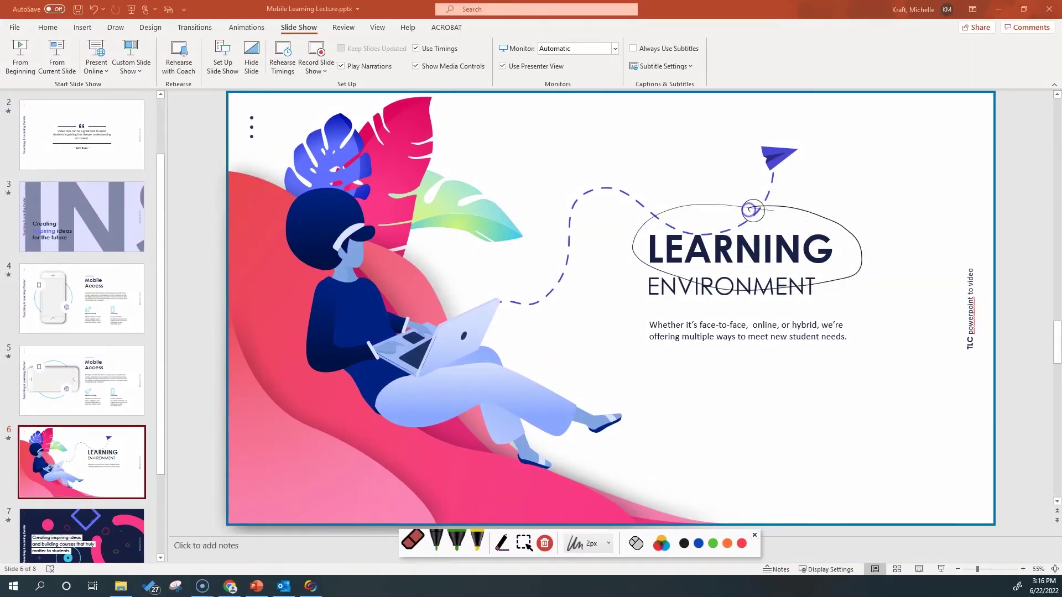
click(476, 541)
drag(635, 320, 887, 358)
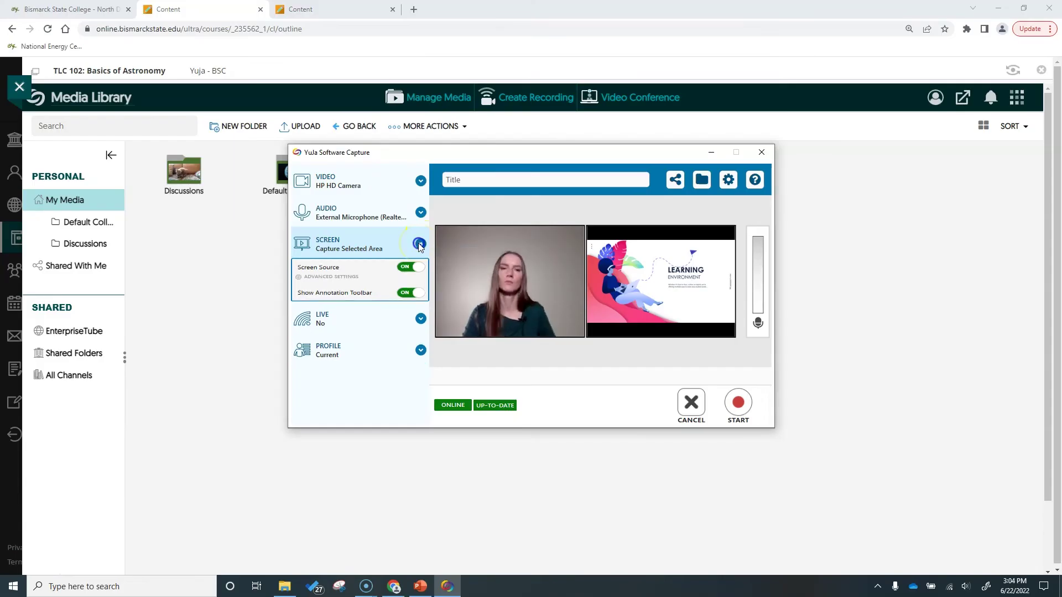
click(421, 275)
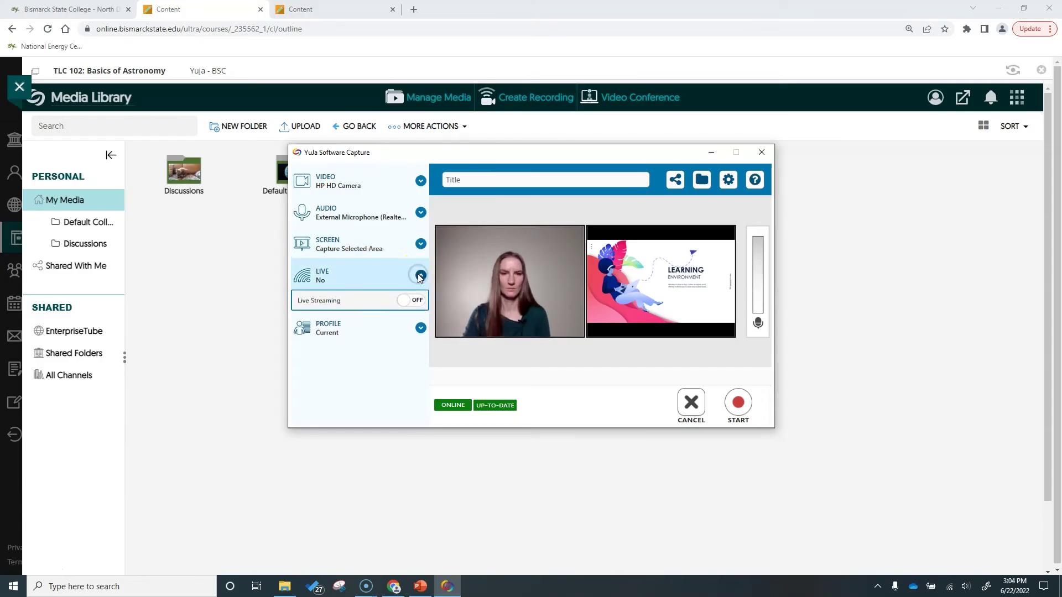
- Turn Live Streaming on with the BSC01-TLC102 channel, then switch it back off
click(415, 304)
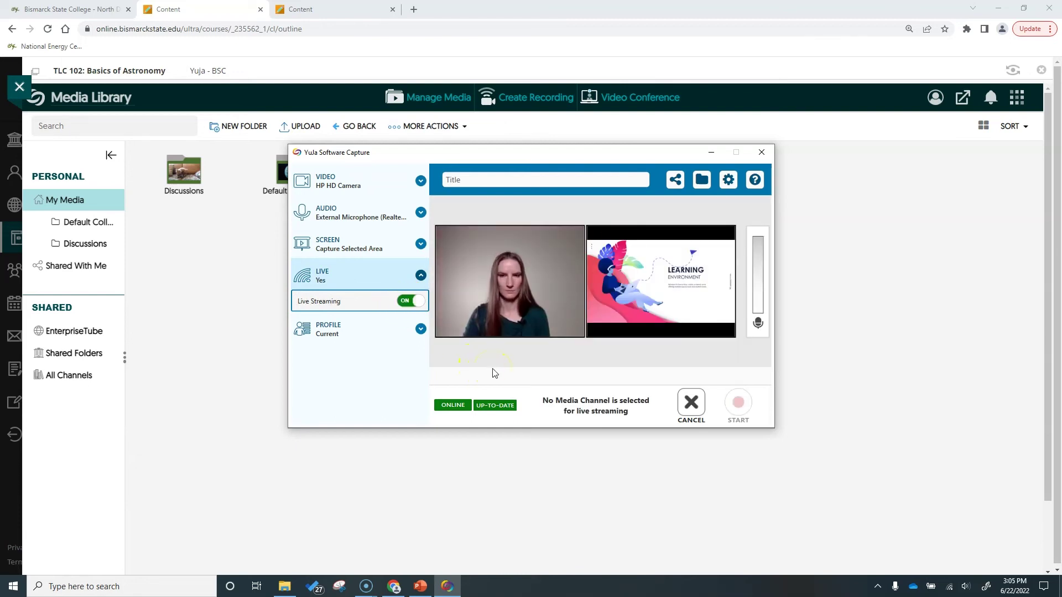
click(673, 179)
click(578, 255)
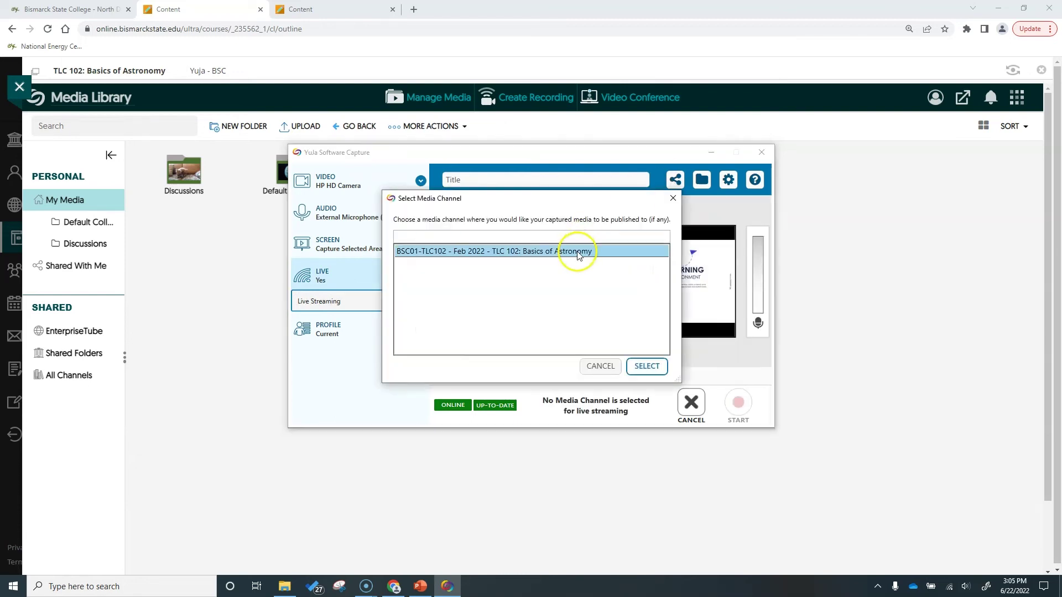
click(646, 366)
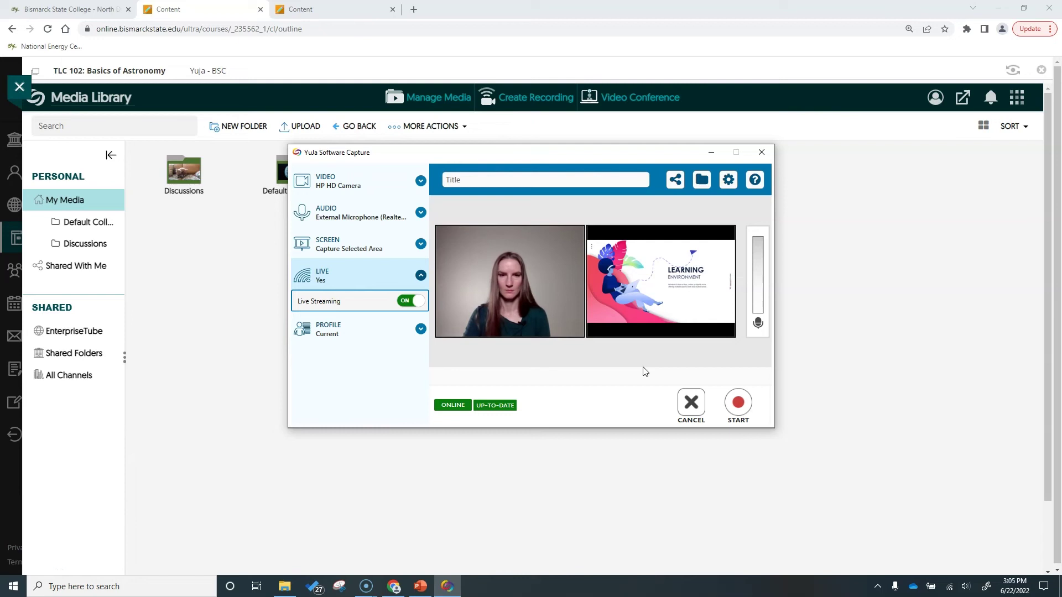
click(488, 294)
click(407, 300)
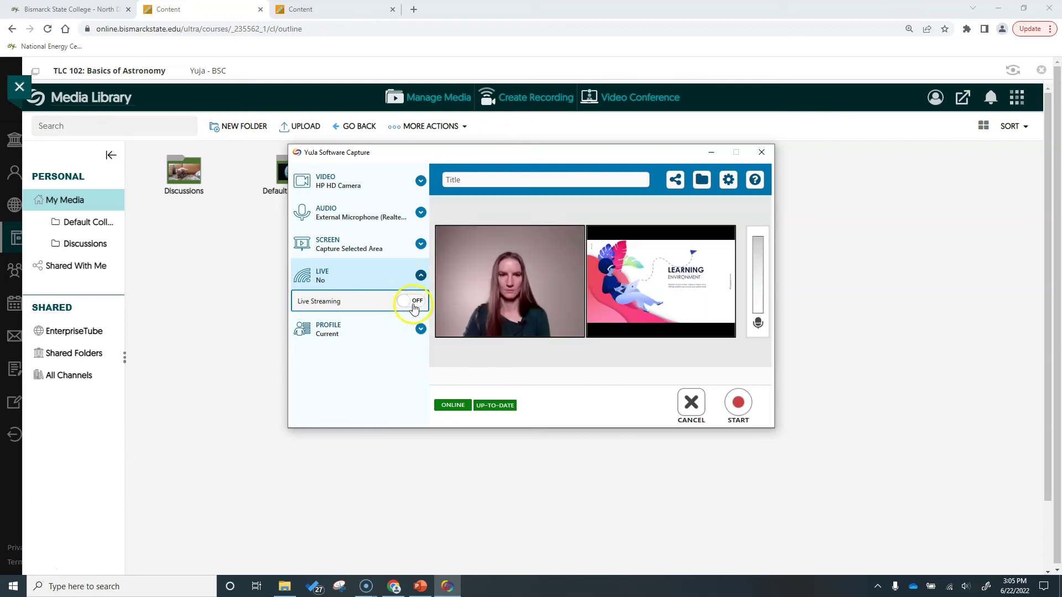
- Save the capture settings as the 'Ppt Lecture' profile and select it as the Profile
click(421, 329)
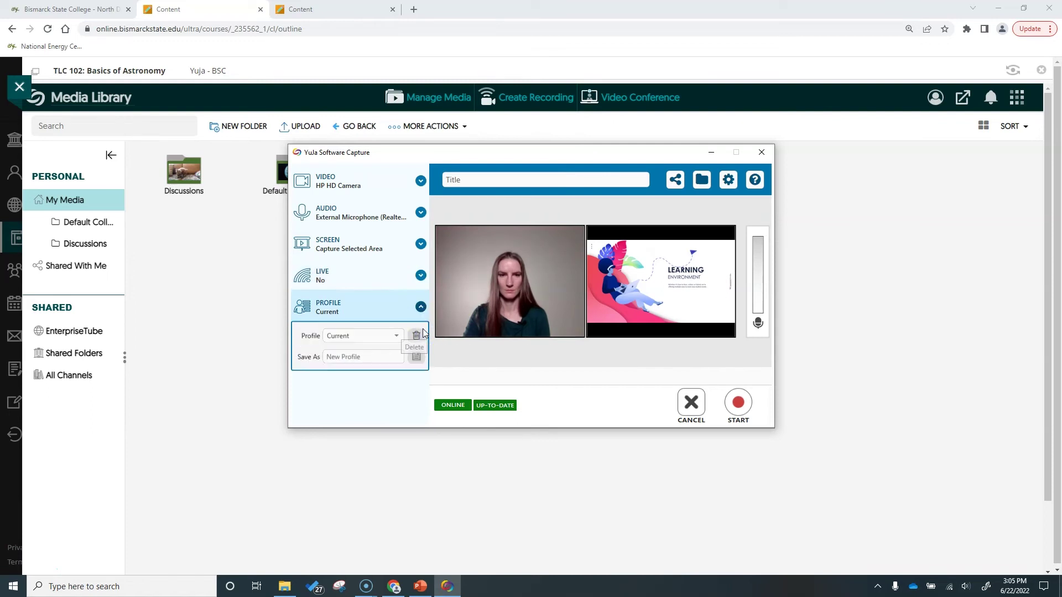
click(375, 358)
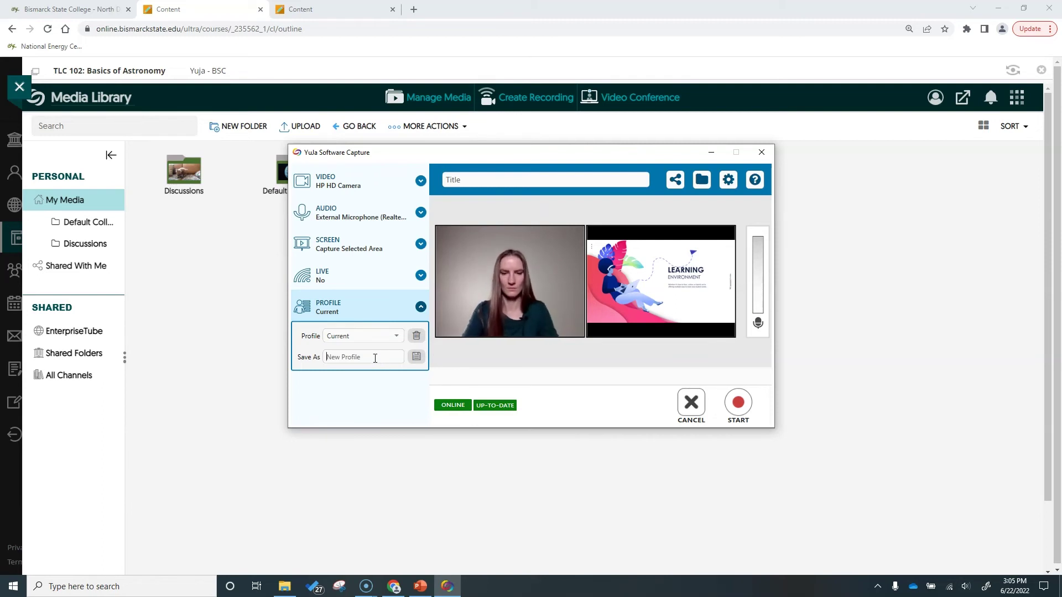
text(Ppt)
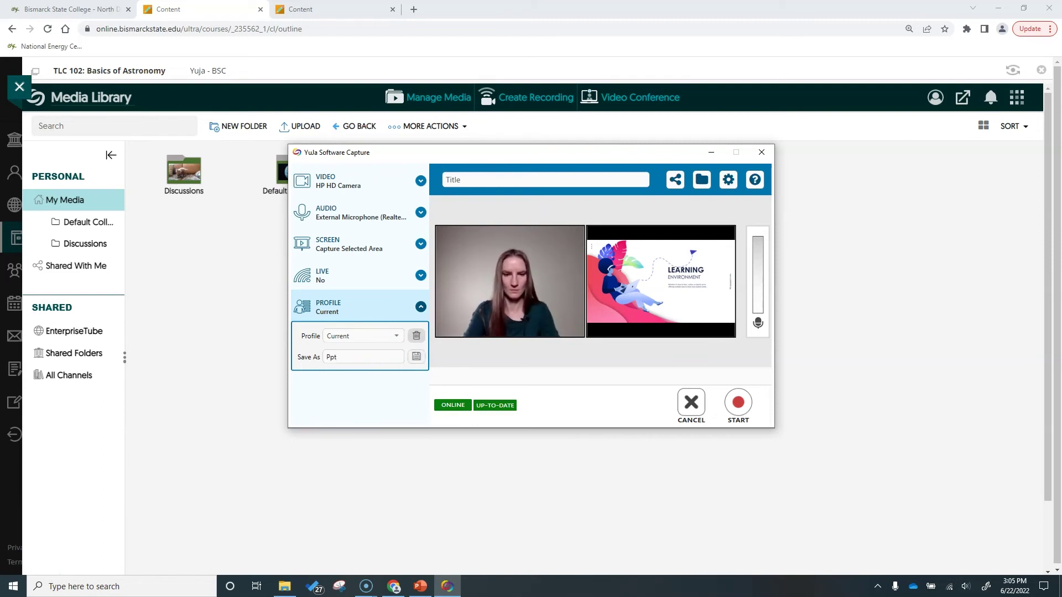
text( Lecture)
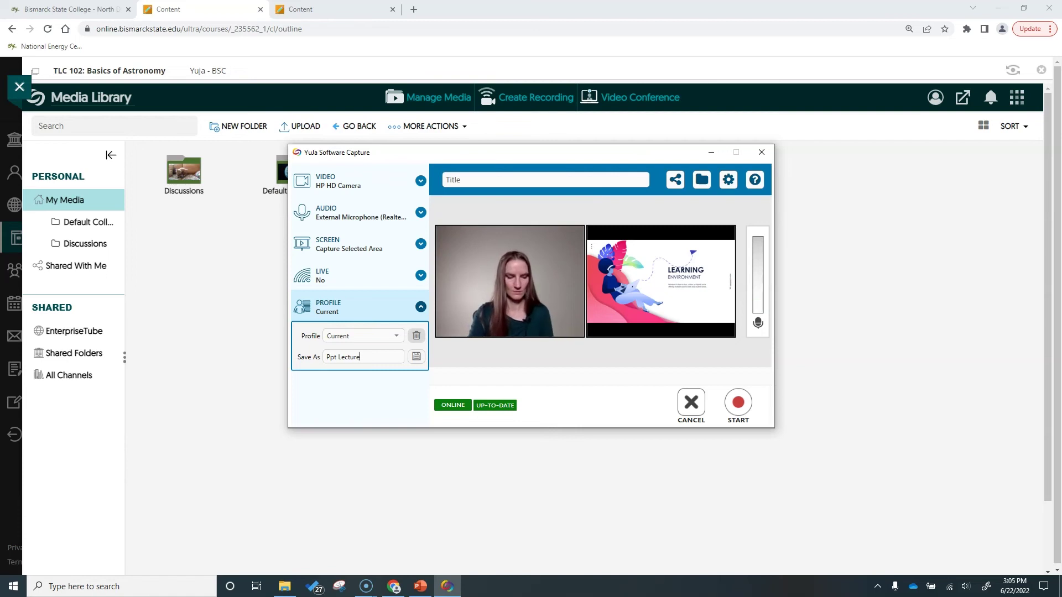
click(417, 356)
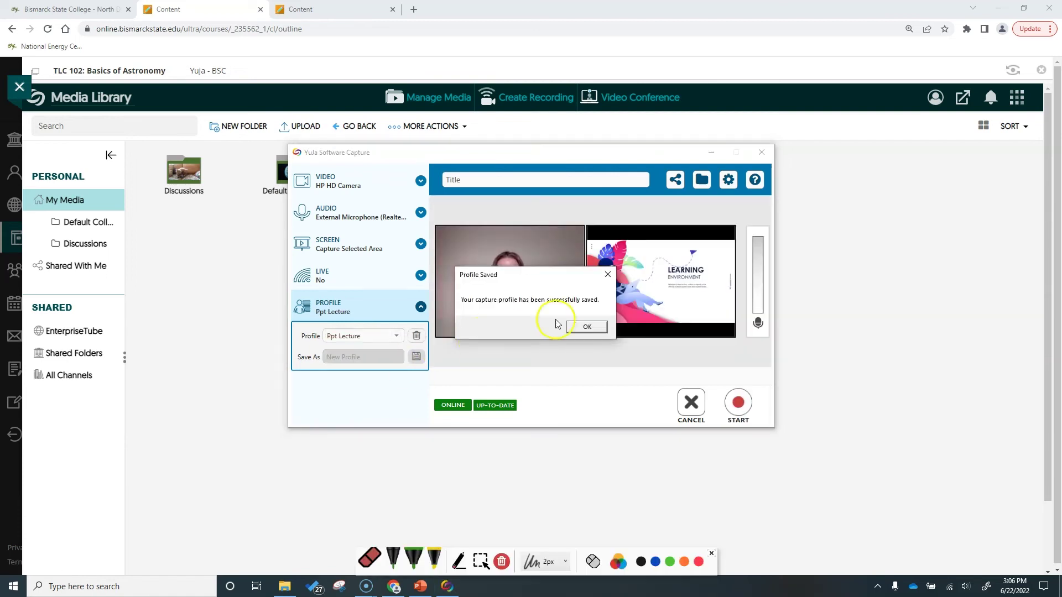
click(585, 326)
click(397, 335)
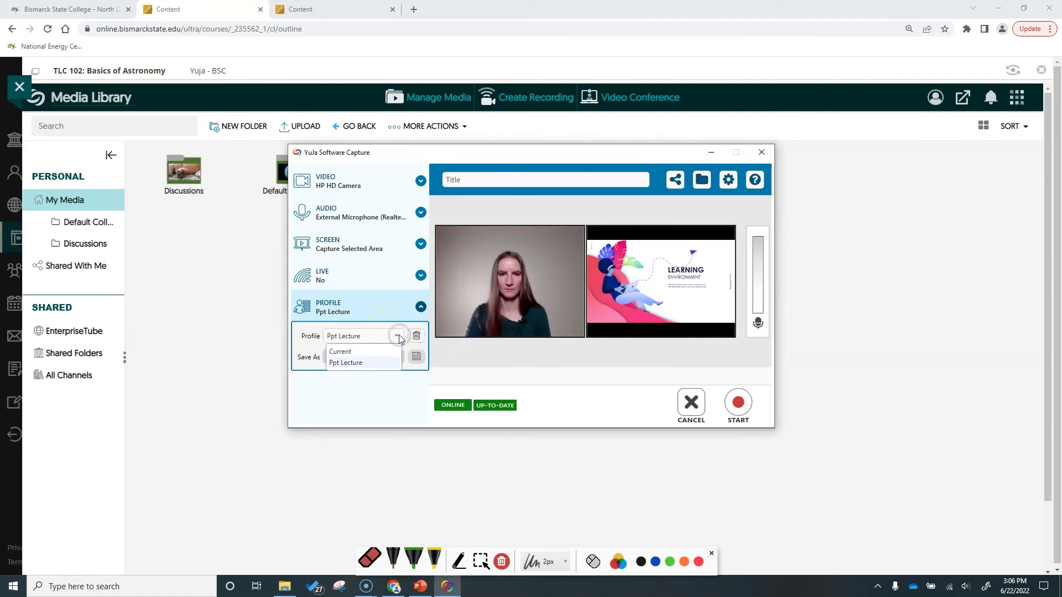
click(383, 364)
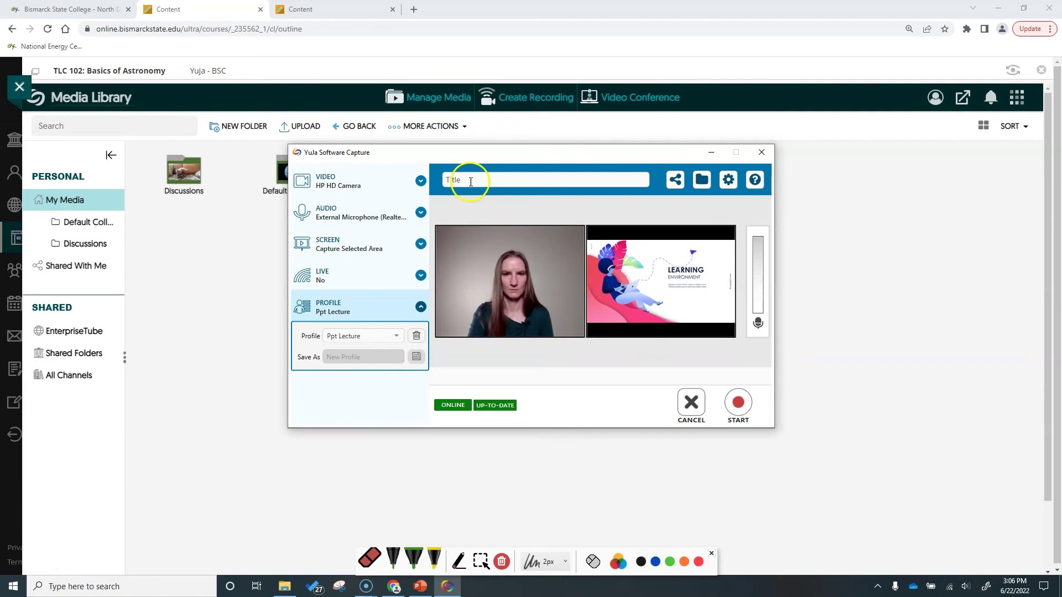
- Title the recording 'Learning Environments Lecture' and store it in My Media Collections
text(Learning En)
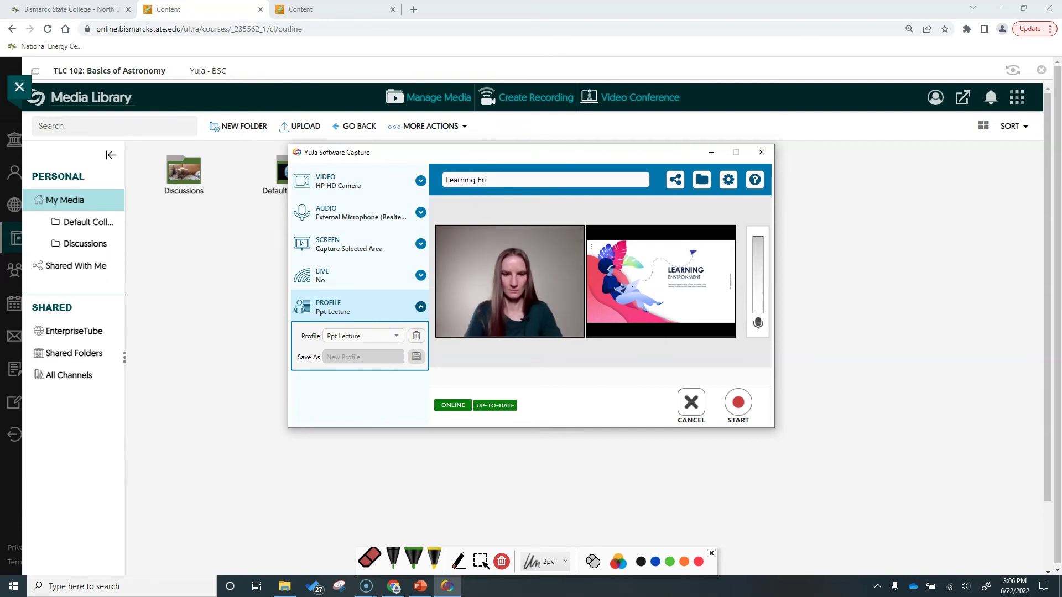
text(vironments)
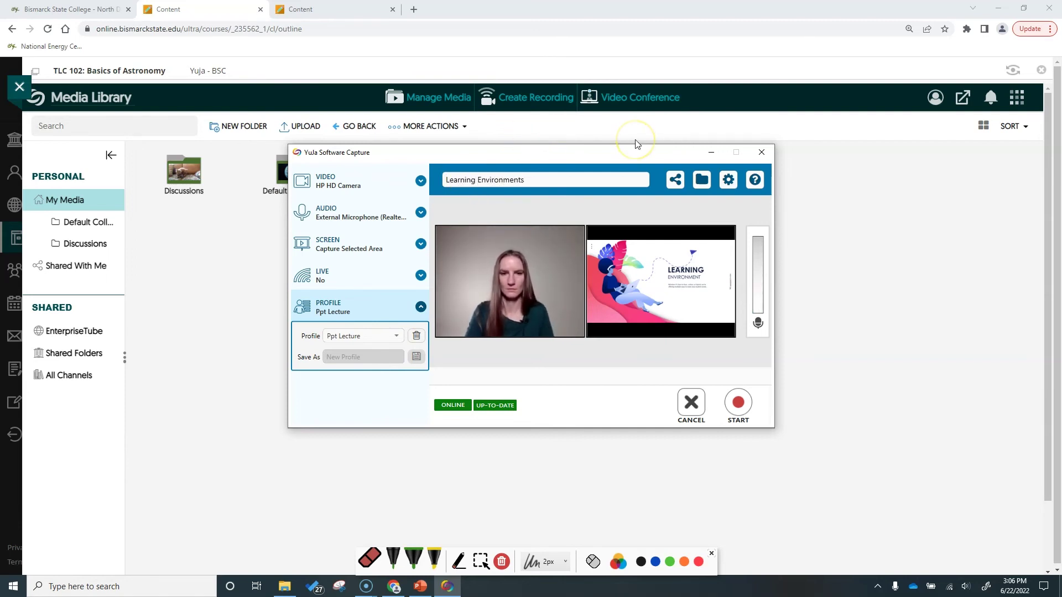
text( Lecture)
click(701, 181)
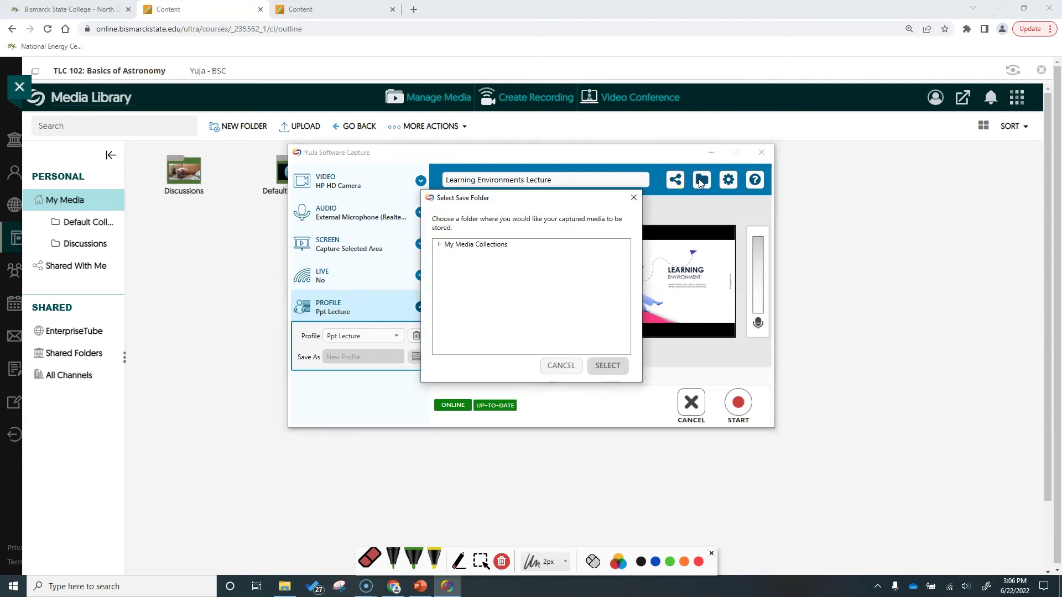
click(440, 244)
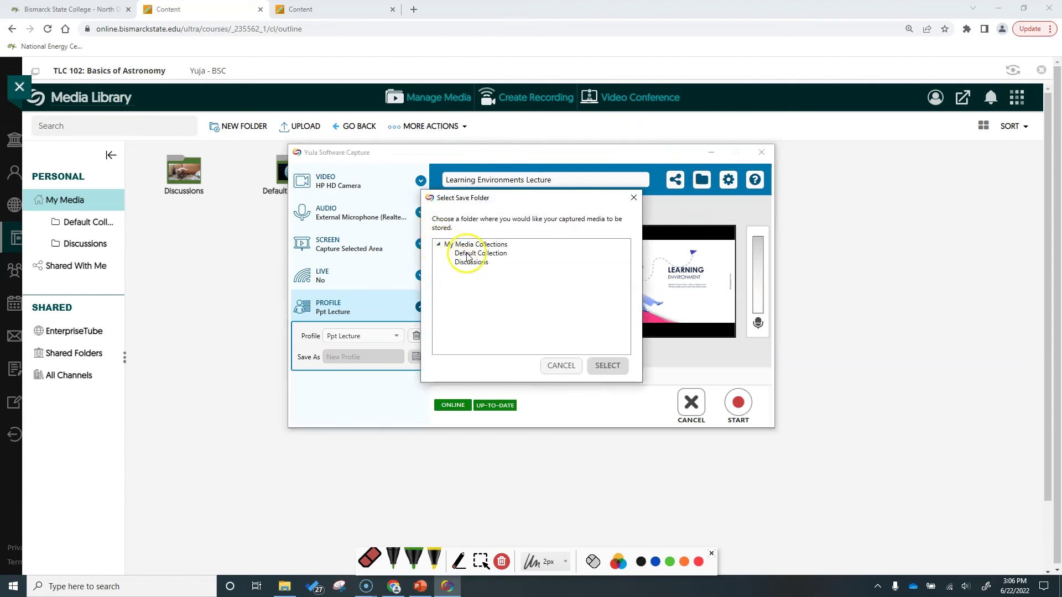
click(468, 254)
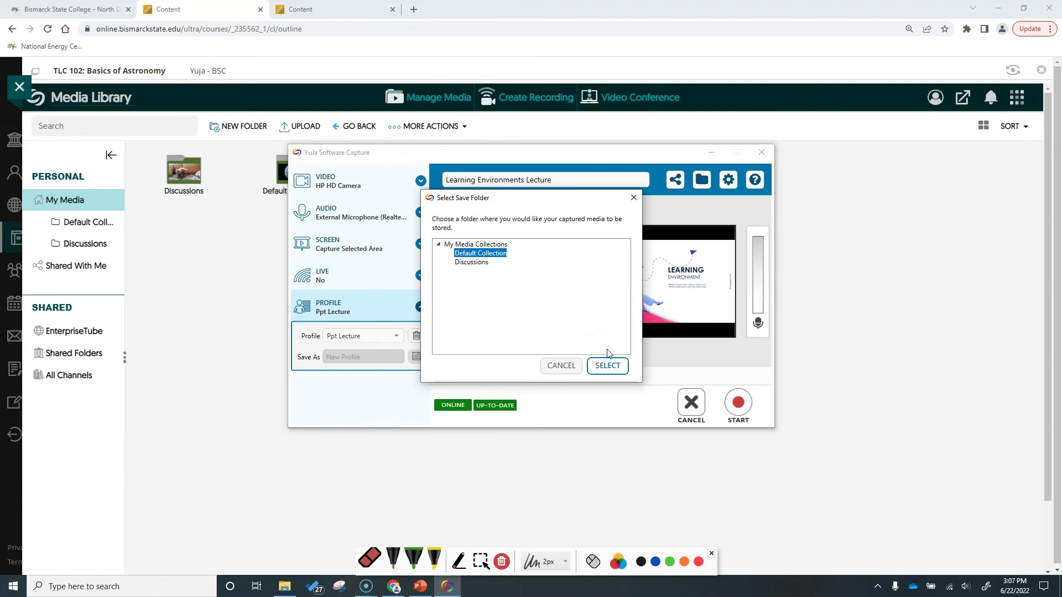
click(490, 244)
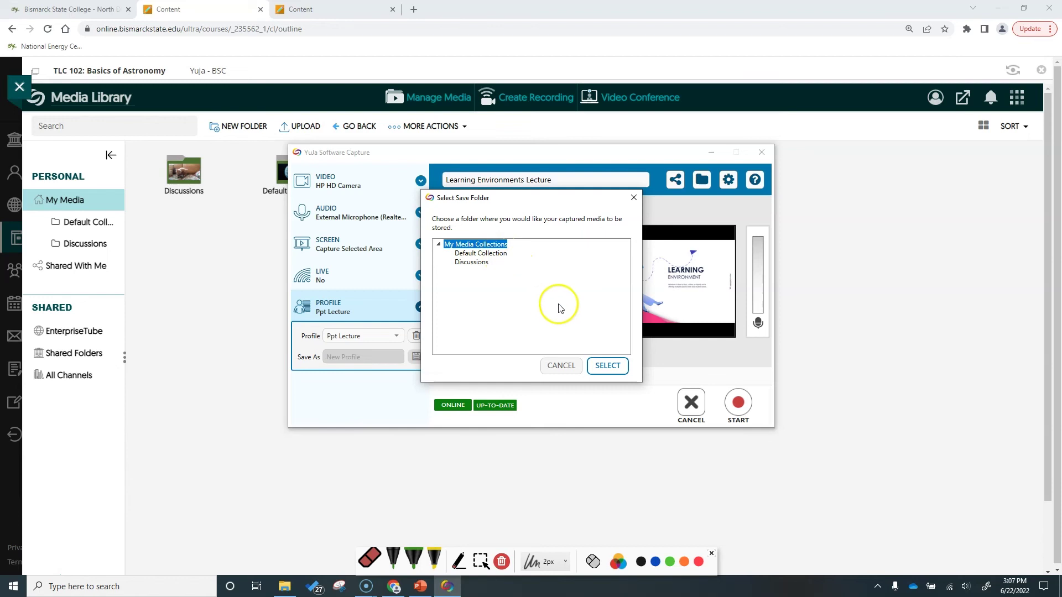
click(608, 365)
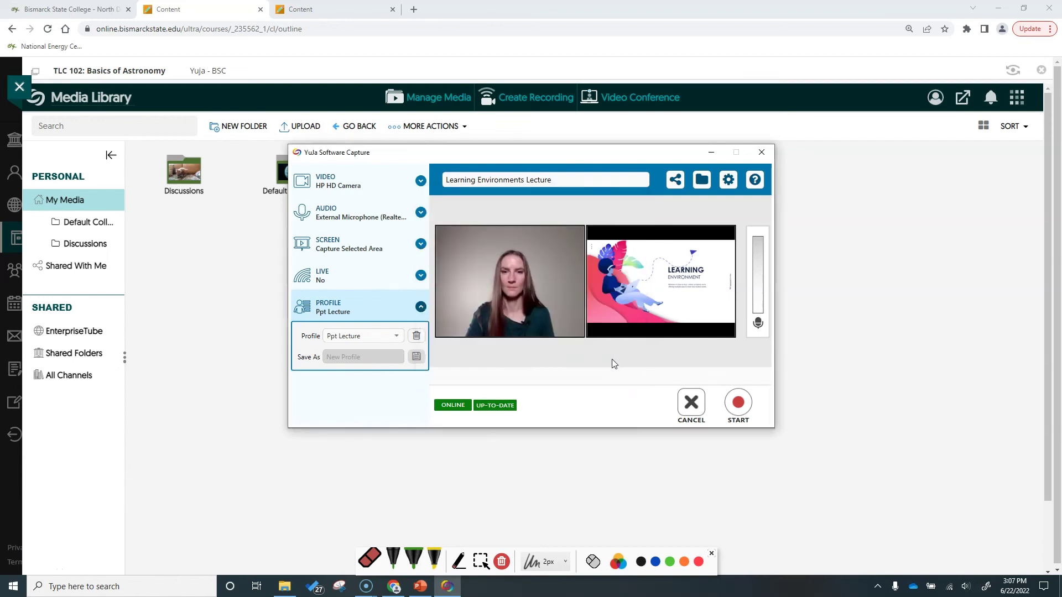
- Clear the publishing channel after briefly choosing BSC01-TLC102
click(676, 183)
click(572, 252)
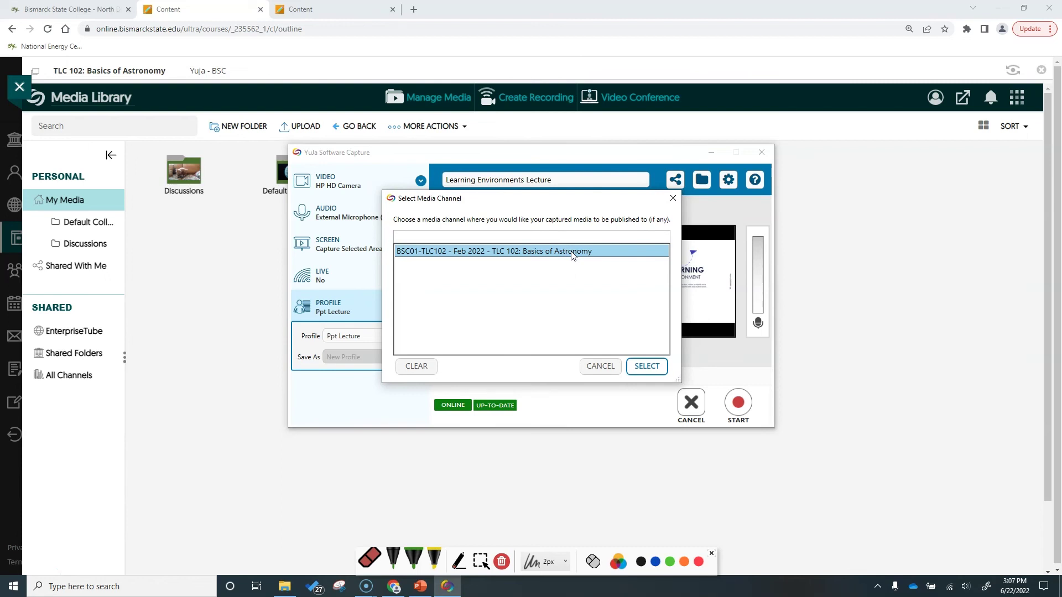
click(419, 365)
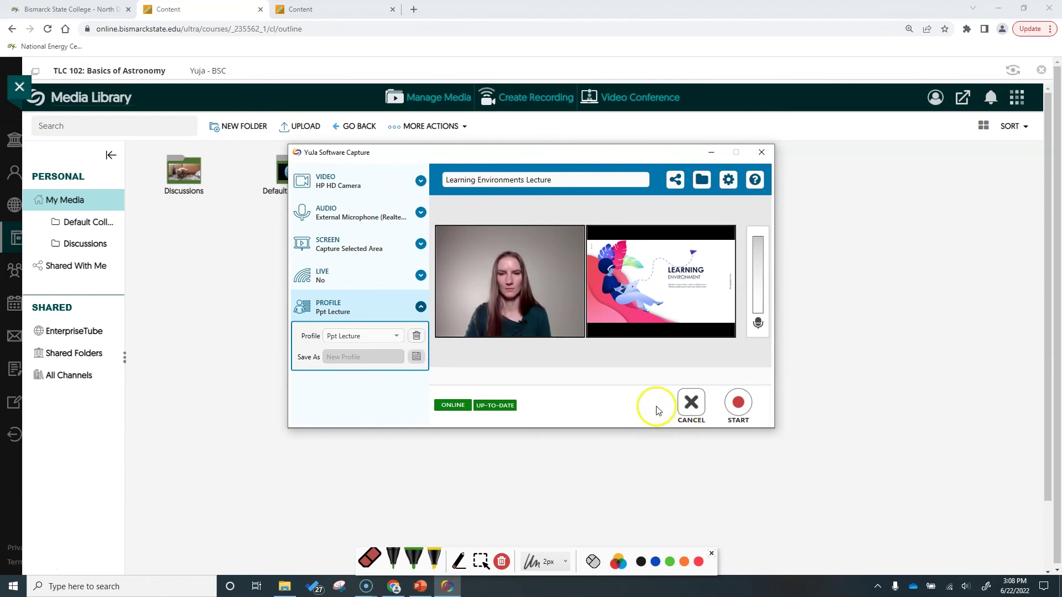
- Record and save the lecture, then find the 1:33 video in the Media Library
click(739, 403)
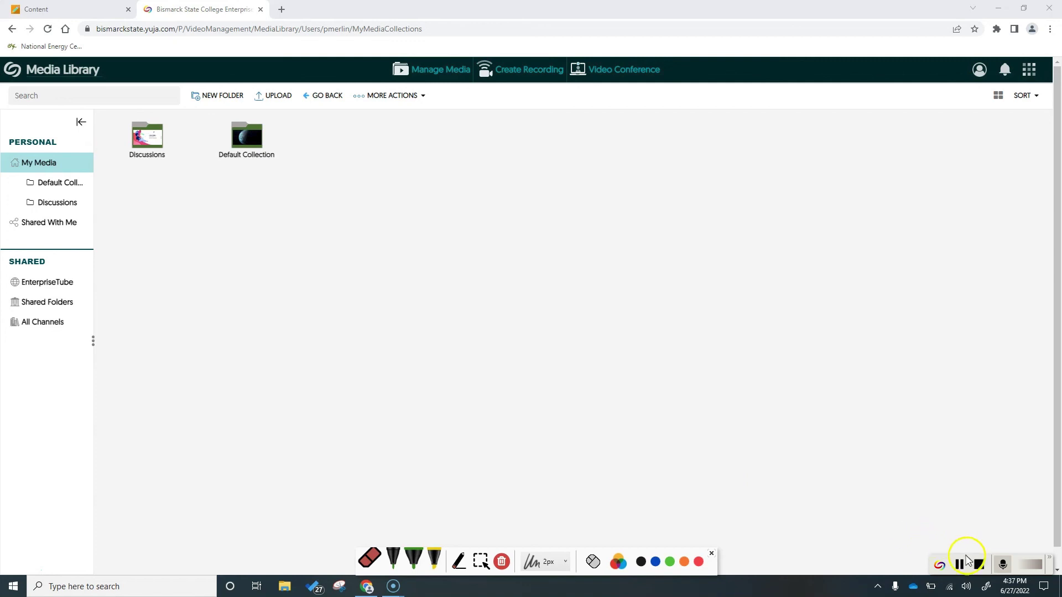
click(979, 565)
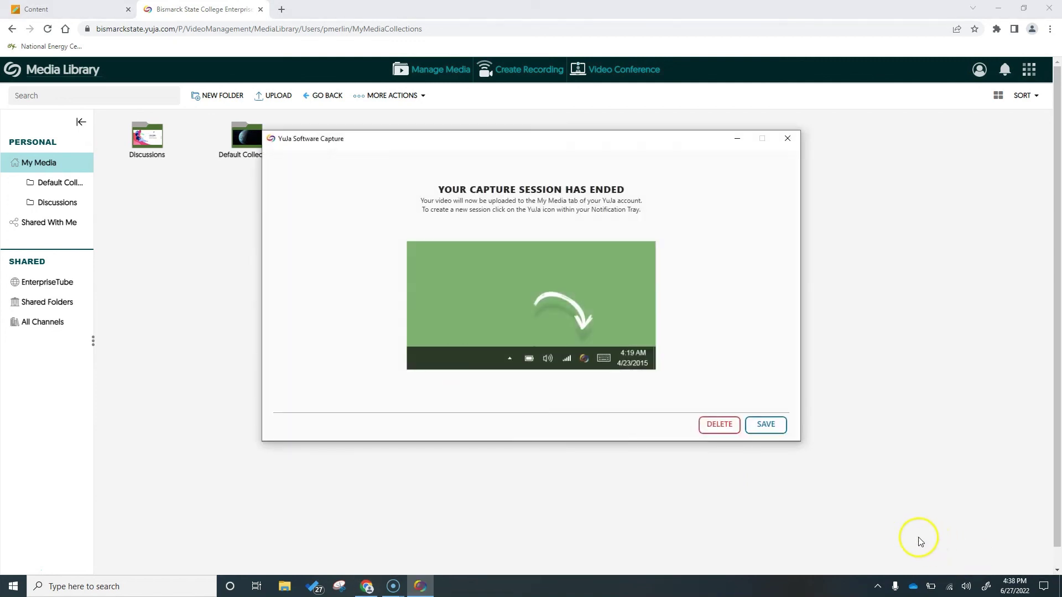
click(771, 426)
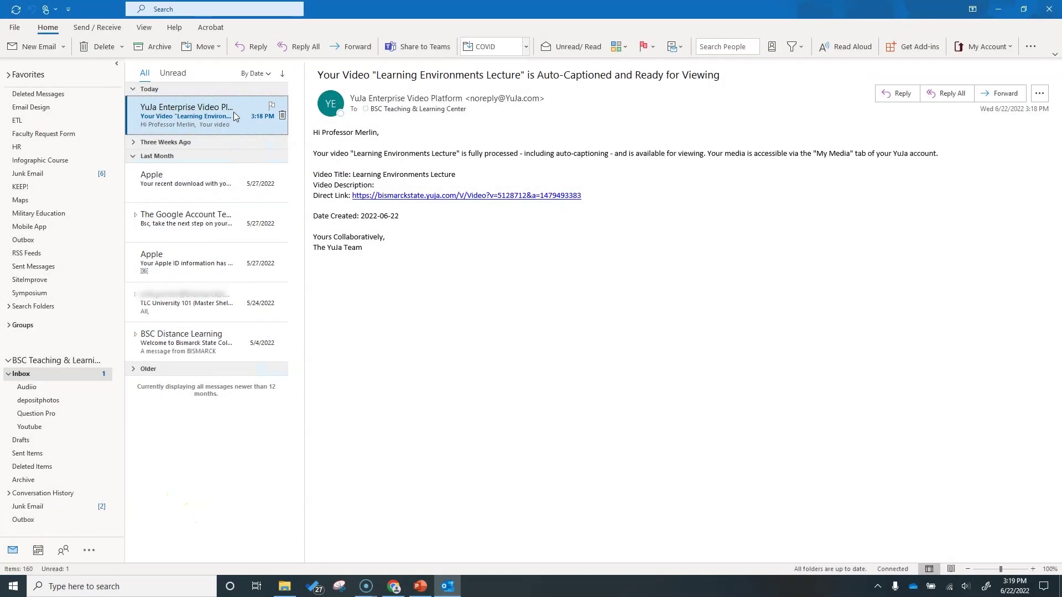
click(997, 10)
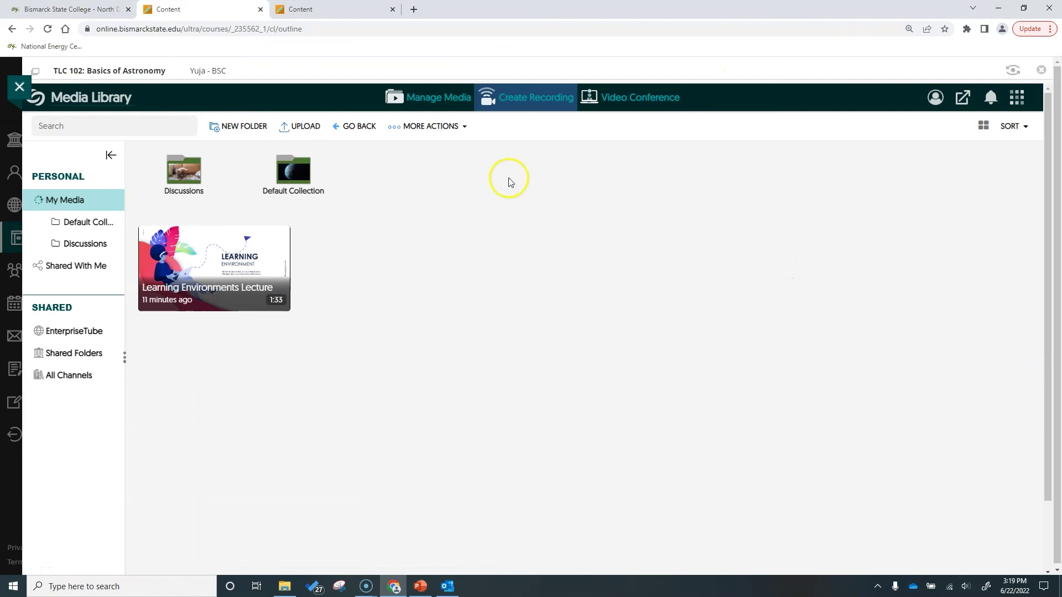
mouse_move(286, 308)
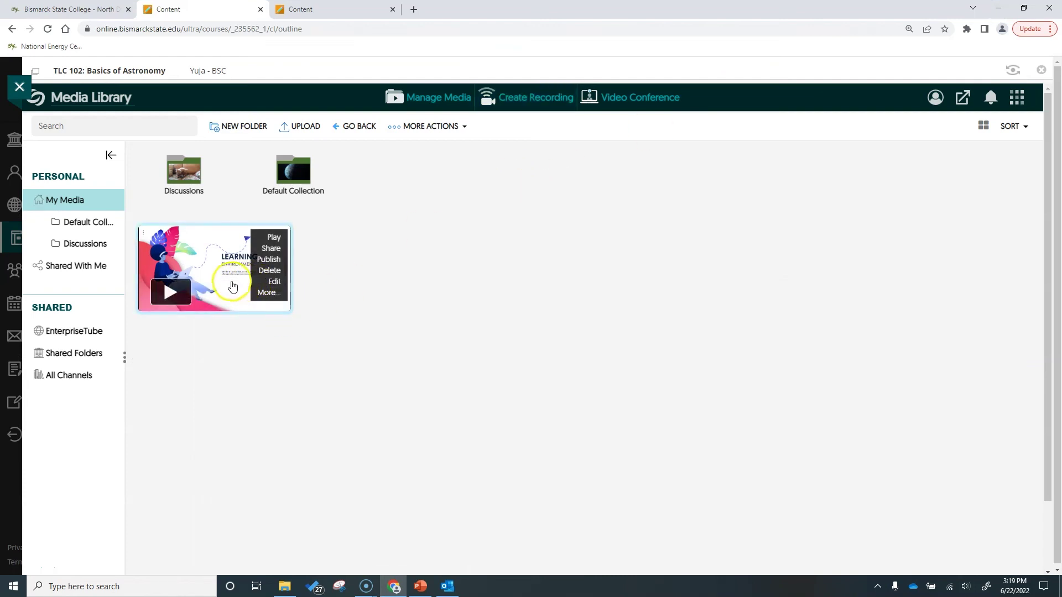